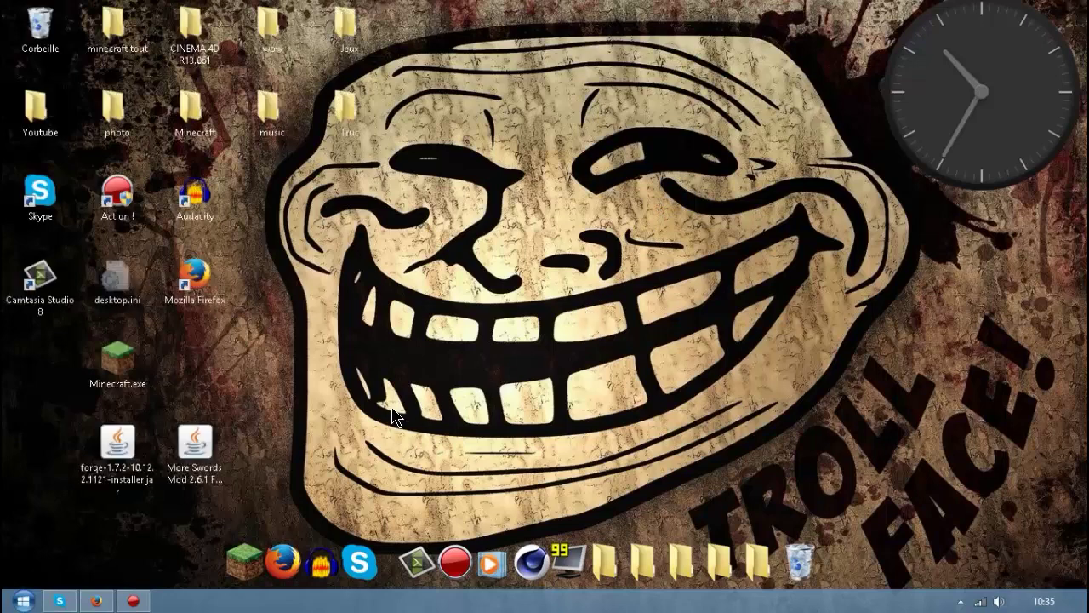
Step: Point out the Forge 1.7.2 installer on the desktop and the 1.7.2-Recommended row on the Minecraft Forge Downloads page in Firefox
{"action": "left_click_drag", "start_coordinate": [392, 407], "coordinate": [275, 486]}
{"action": "left_click", "coordinate": [119, 468]}
{"action": "left_click_drag", "start_coordinate": [119, 468], "coordinate": [143, 477]}
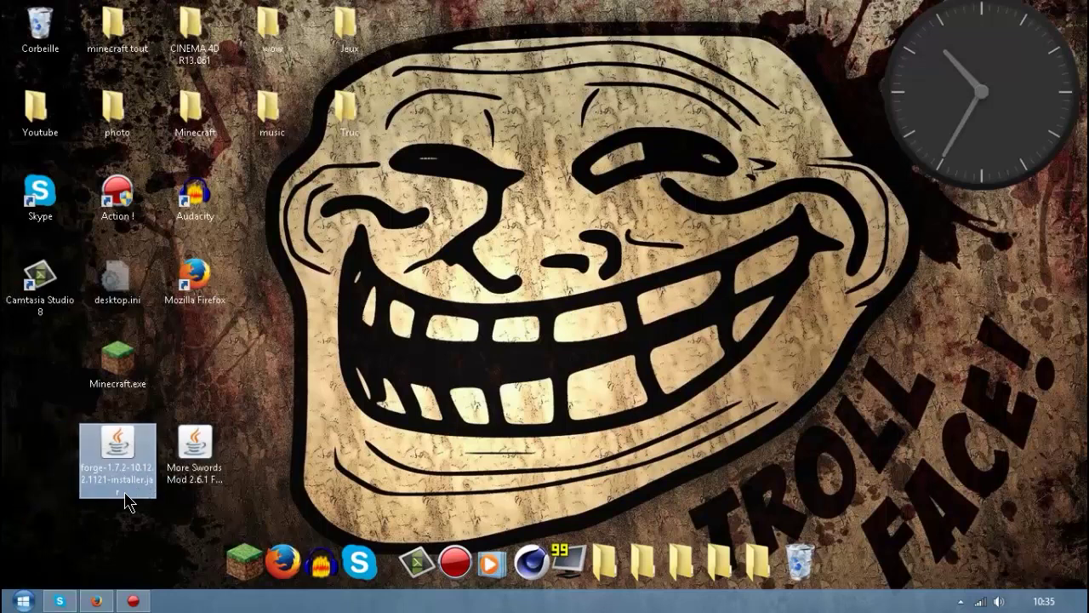
{"action": "left_click", "coordinate": [96, 601]}
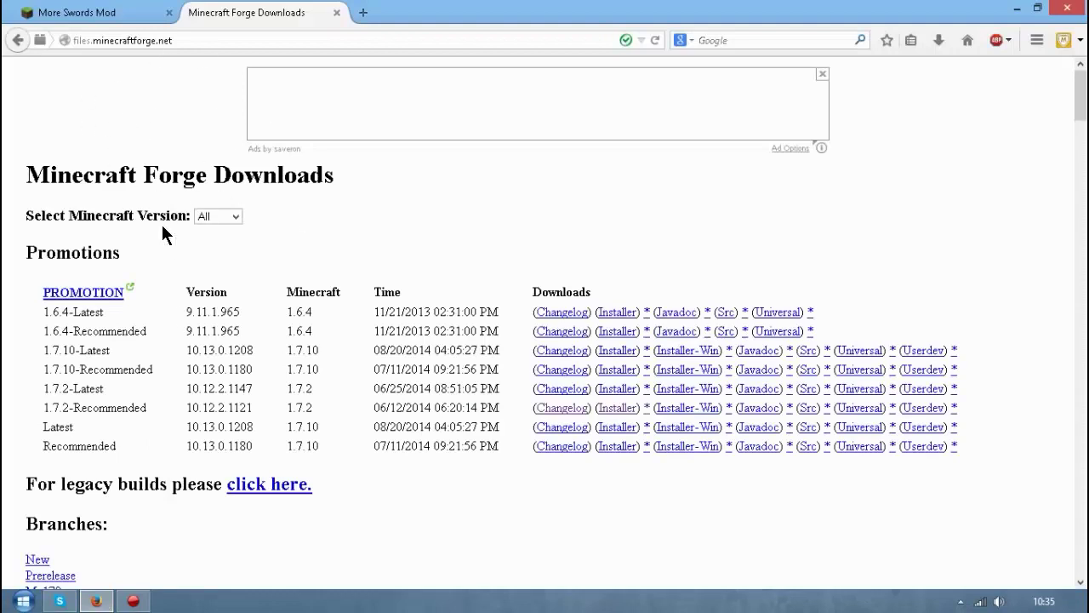
{"action": "mouse_move", "coordinate": [44, 410]}
{"action": "left_mouse_down"}
{"action": "mouse_move", "coordinate": [432, 407]}
{"action": "mouse_move", "coordinate": [13, 406]}
{"action": "mouse_move", "coordinate": [39, 410]}
{"action": "left_mouse_up"}
Step: Find the 1.7.2 download link on the More Swords Mod page, then minimize the browser
{"action": "left_click", "coordinate": [88, 15]}
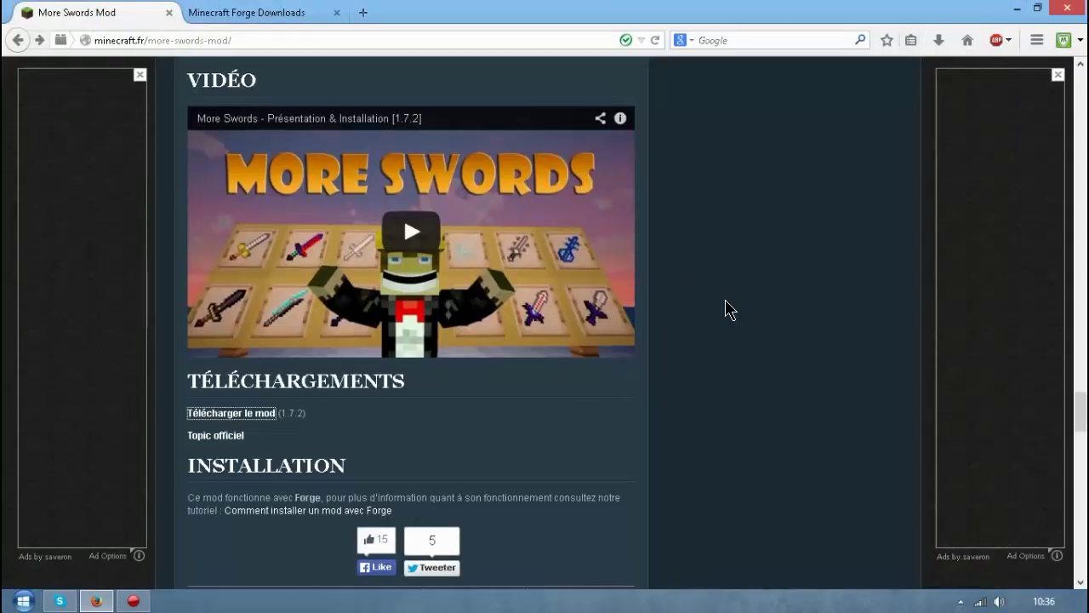
{"action": "scroll", "coordinate": [719, 319], "scroll_direction": "down", "scroll_amount": 3}
{"action": "scroll", "coordinate": [266, 242], "scroll_direction": "down", "scroll_amount": 1}
{"action": "left_click", "coordinate": [233, 241]}
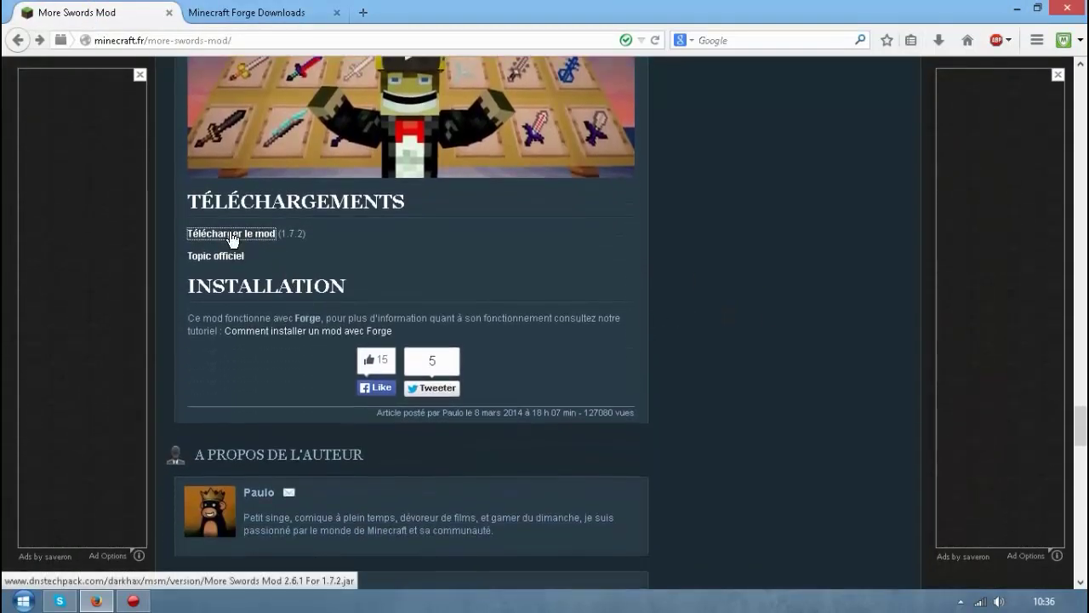
{"action": "left_click", "coordinate": [1016, 7]}
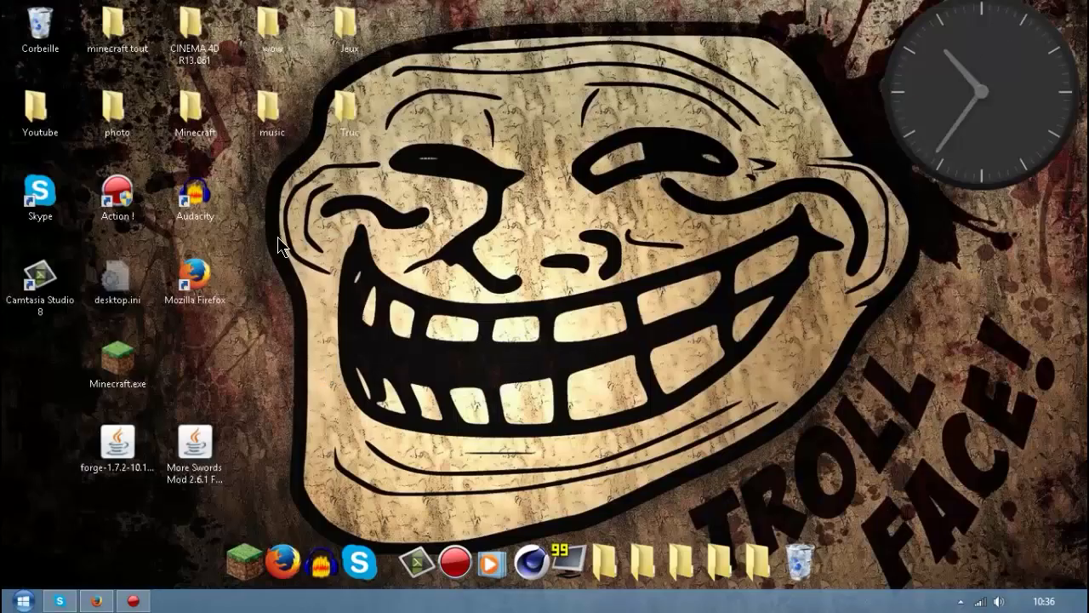
Step: Open the Minecraft launcher and save the current profile with its version set to release 1.7.2
{"action": "double_click", "coordinate": [141, 363]}
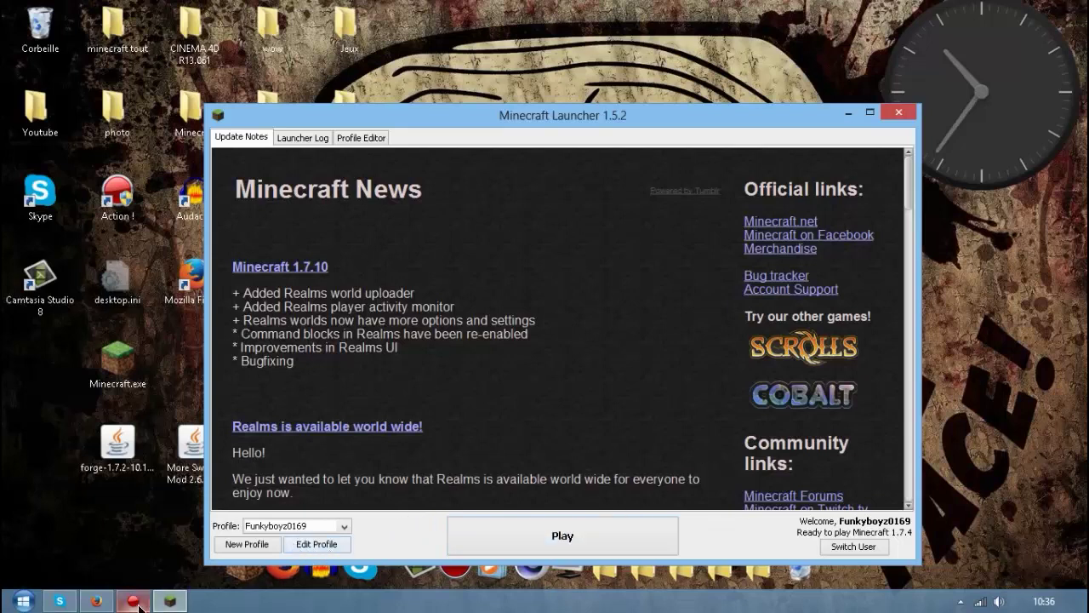
{"action": "left_click", "coordinate": [327, 543]}
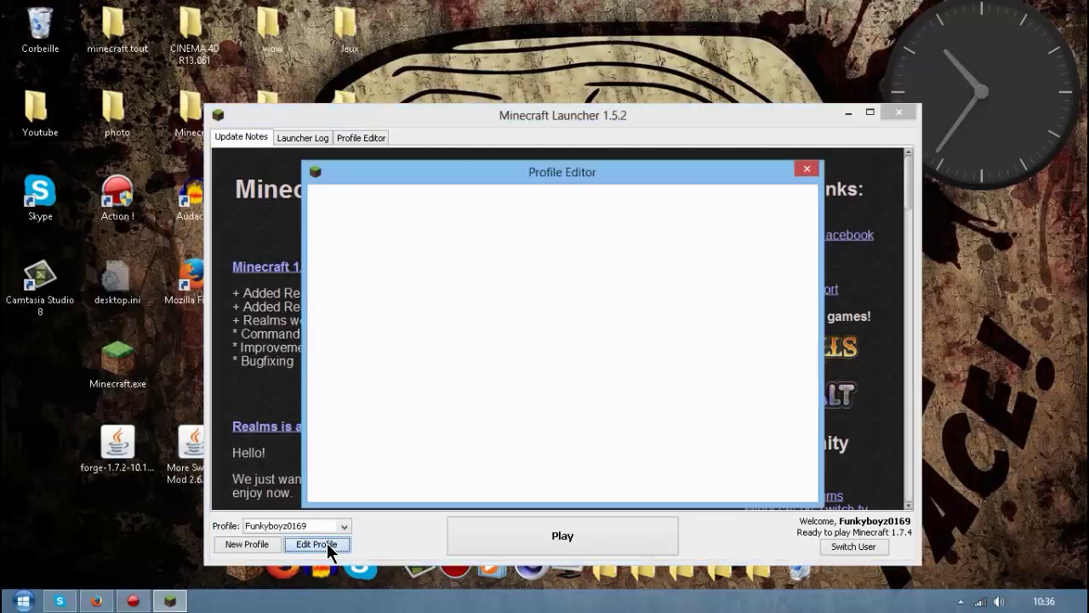
{"action": "left_click", "coordinate": [533, 398]}
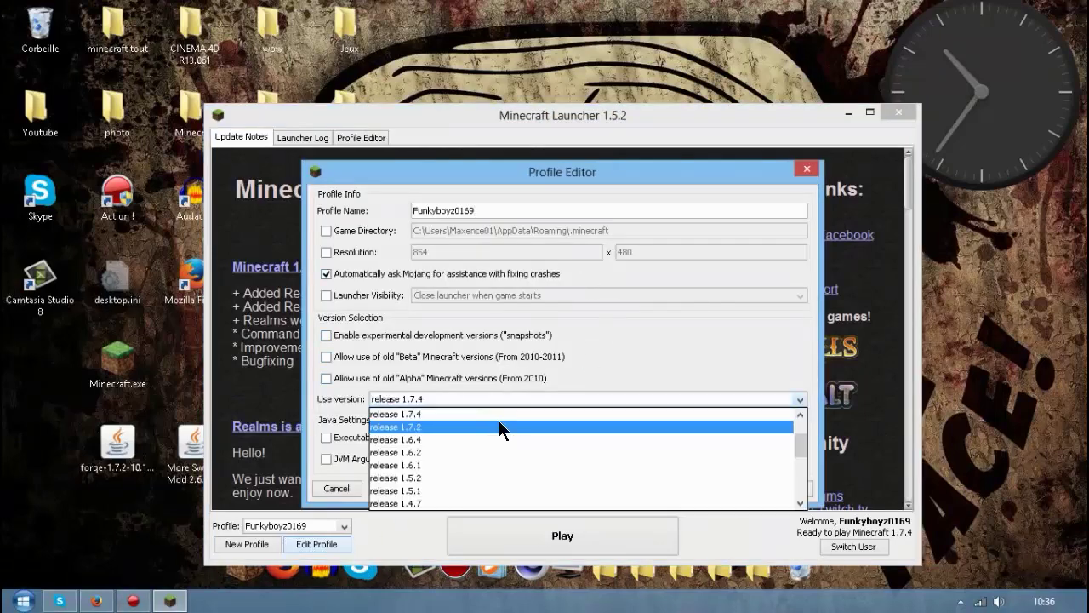
{"action": "left_click", "coordinate": [493, 428]}
{"action": "left_click", "coordinate": [764, 491]}
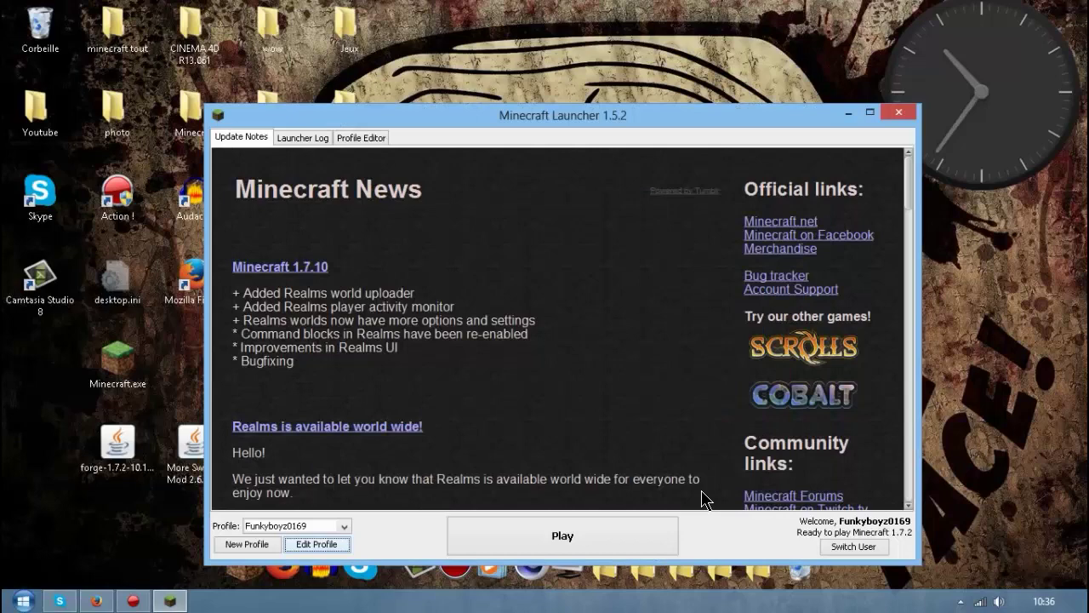
Step: Start Minecraft 1.7.2 from the launcher and load a singleplayer world
{"action": "left_click", "coordinate": [580, 529]}
{"action": "left_click", "coordinate": [848, 112]}
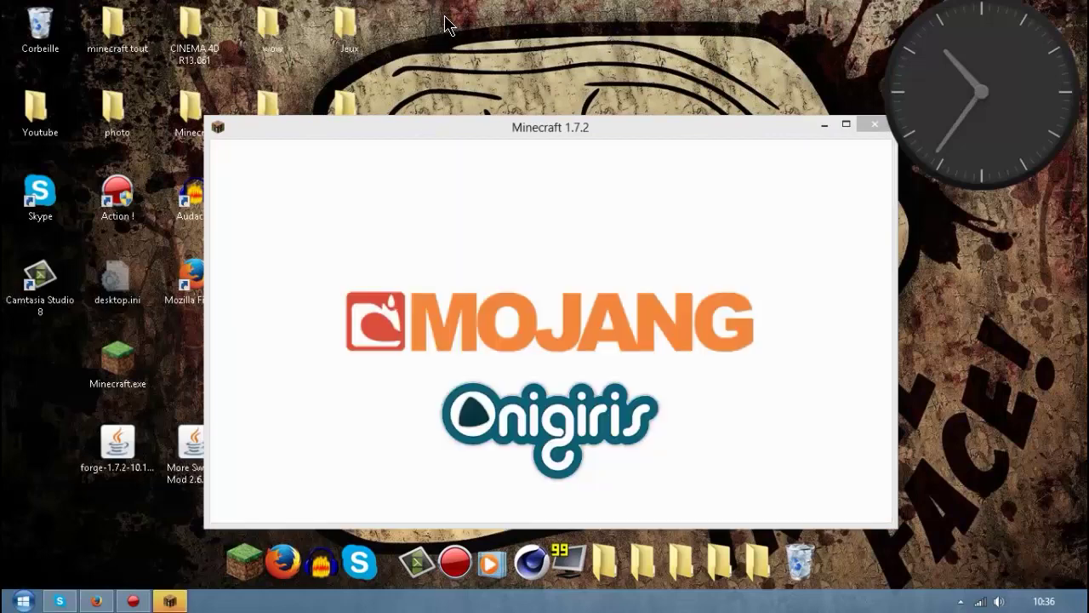
{"action": "left_click_drag", "start_coordinate": [444, 16], "coordinate": [740, 75]}
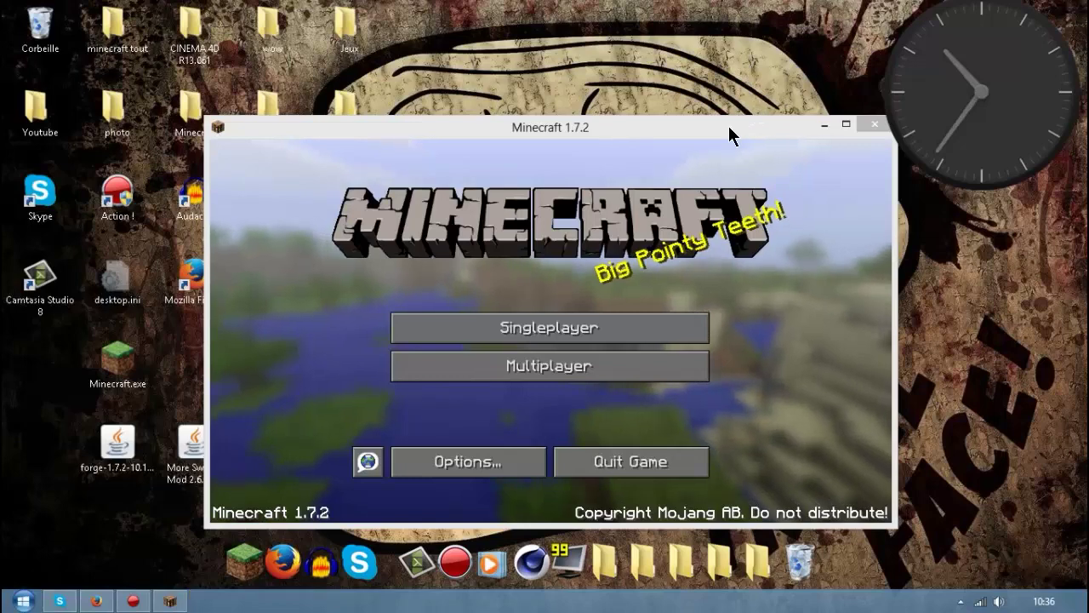
{"action": "left_click_drag", "start_coordinate": [728, 127], "coordinate": [678, 134]}
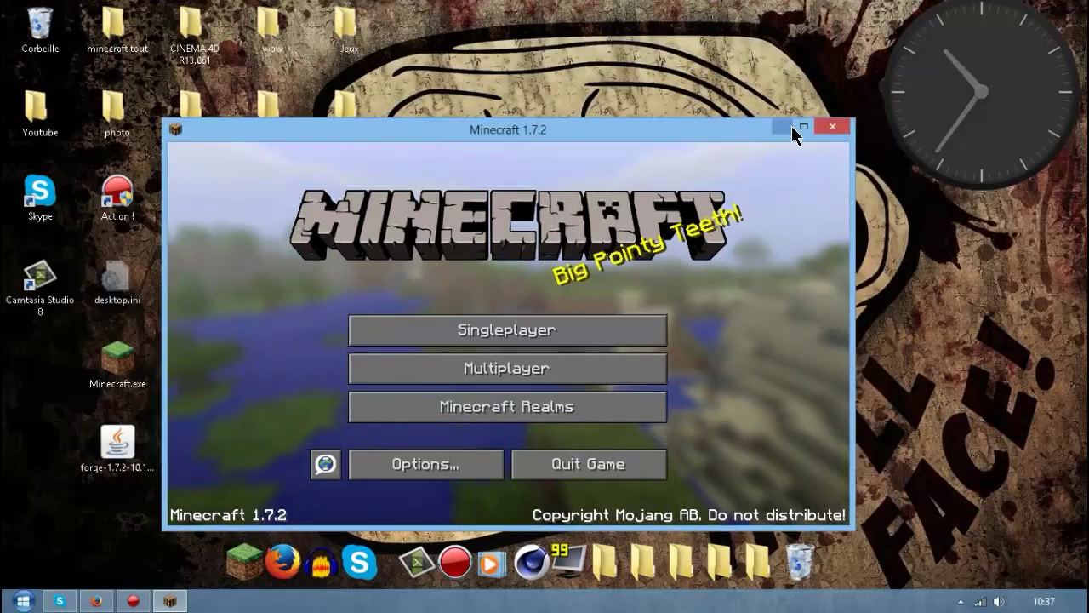
{"action": "left_click", "coordinate": [558, 322]}
{"action": "left_click", "coordinate": [498, 260]}
{"action": "left_click", "coordinate": [379, 460]}
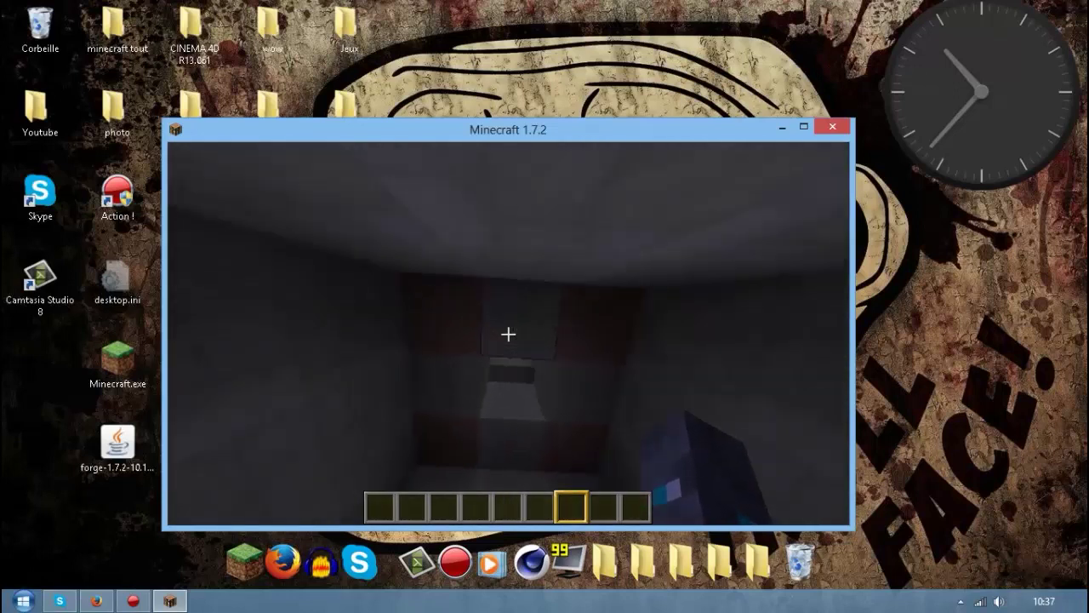
Step: Check the character in third-person view, return to first person and break several ground blocks outside the building
{"action": "key", "text": "space"}
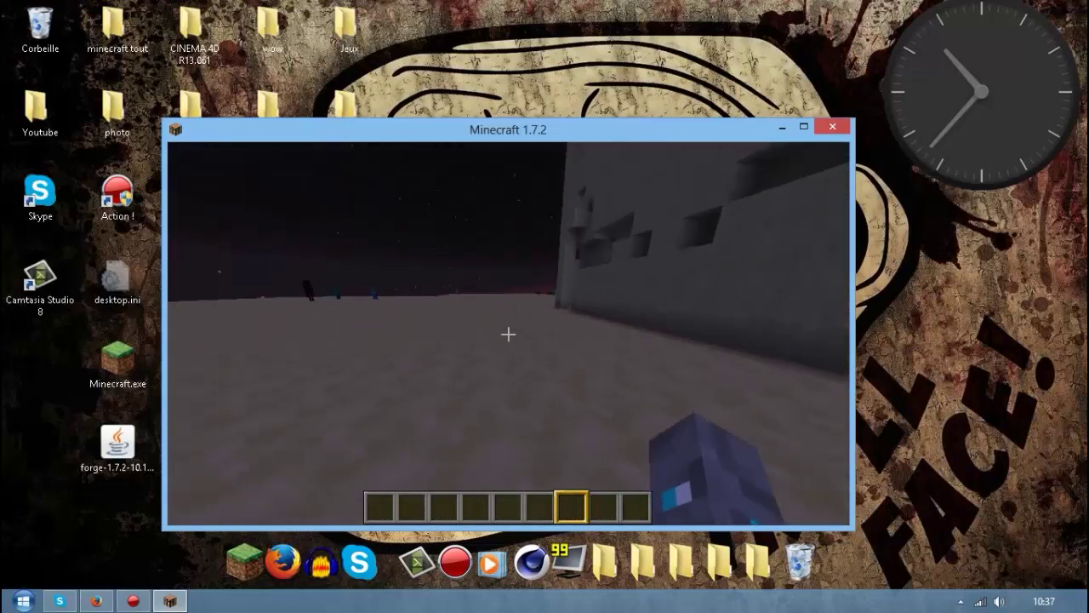
{"action": "key", "text": "F5"}
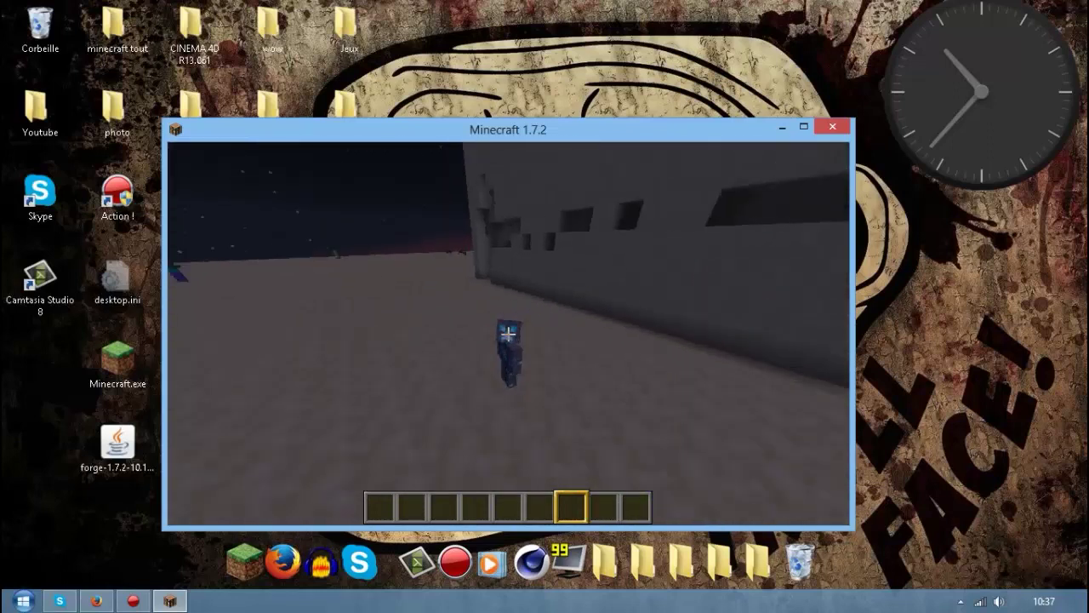
{"action": "key", "text": "F5"}
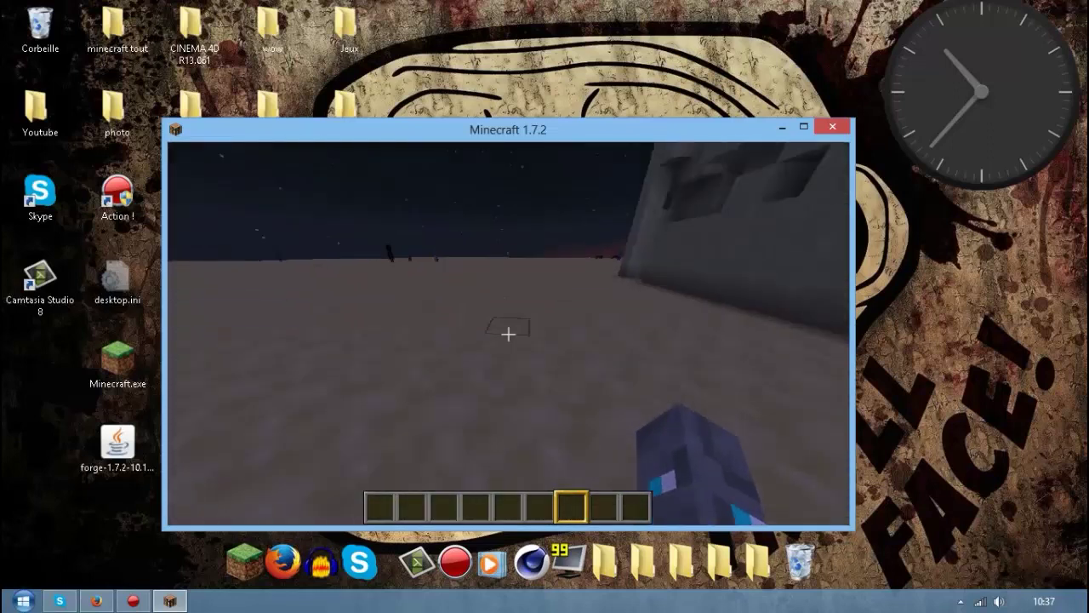
{"action": "left_click", "coordinate": [508, 334]}
{"action": "left_click", "coordinate": [508, 334]}
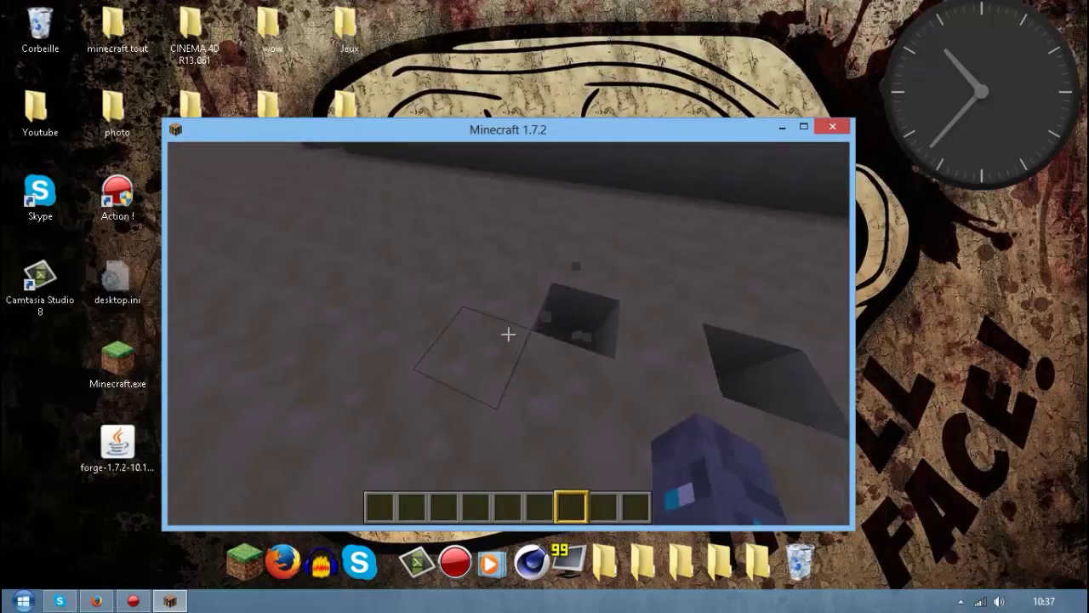
{"action": "left_click", "coordinate": [508, 334]}
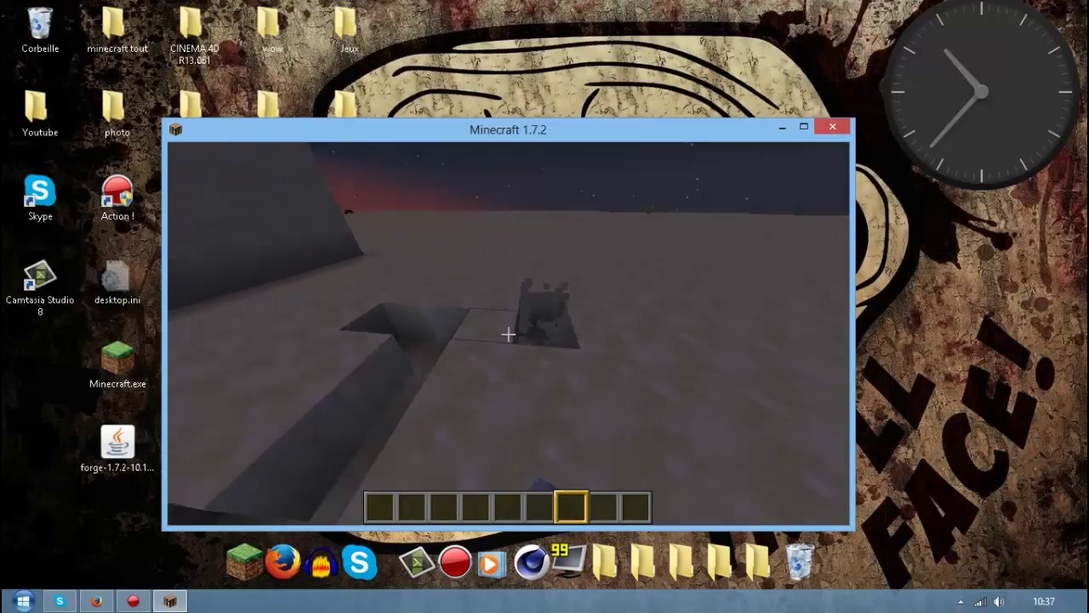
{"action": "right_click", "coordinate": [508, 335]}
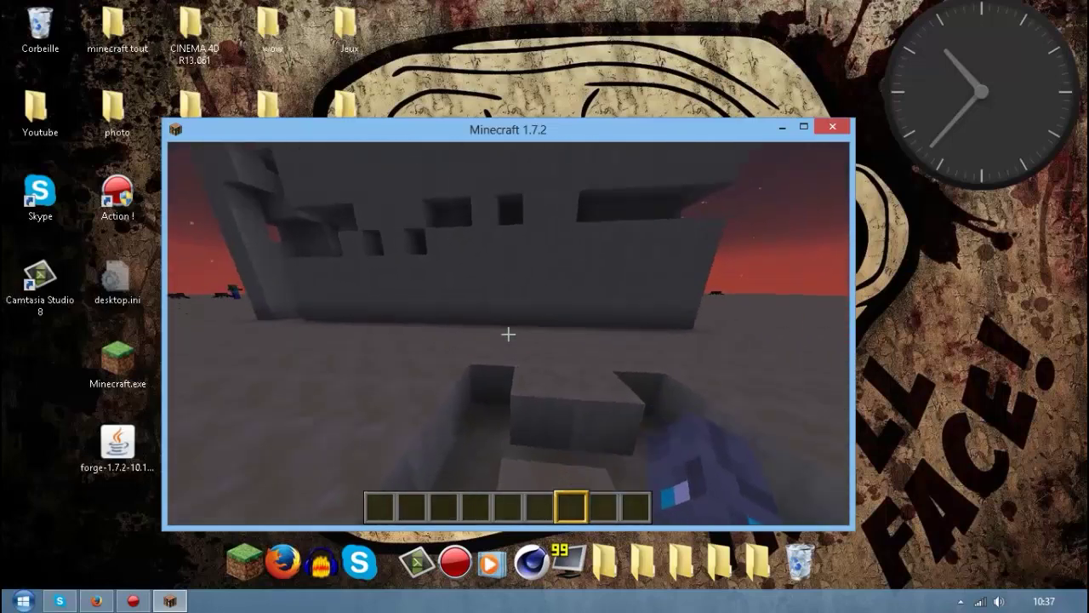
Step: Save and quit the world to the title screen, and close the game
{"action": "key", "text": "Escape"}
{"action": "left_click", "coordinate": [503, 421]}
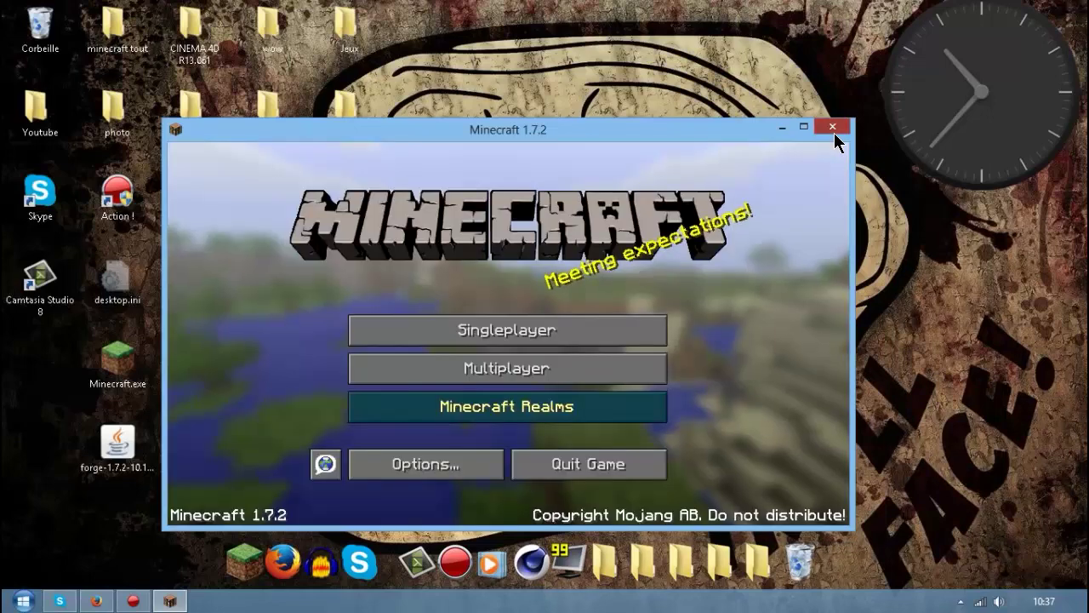
{"action": "left_click", "coordinate": [833, 127]}
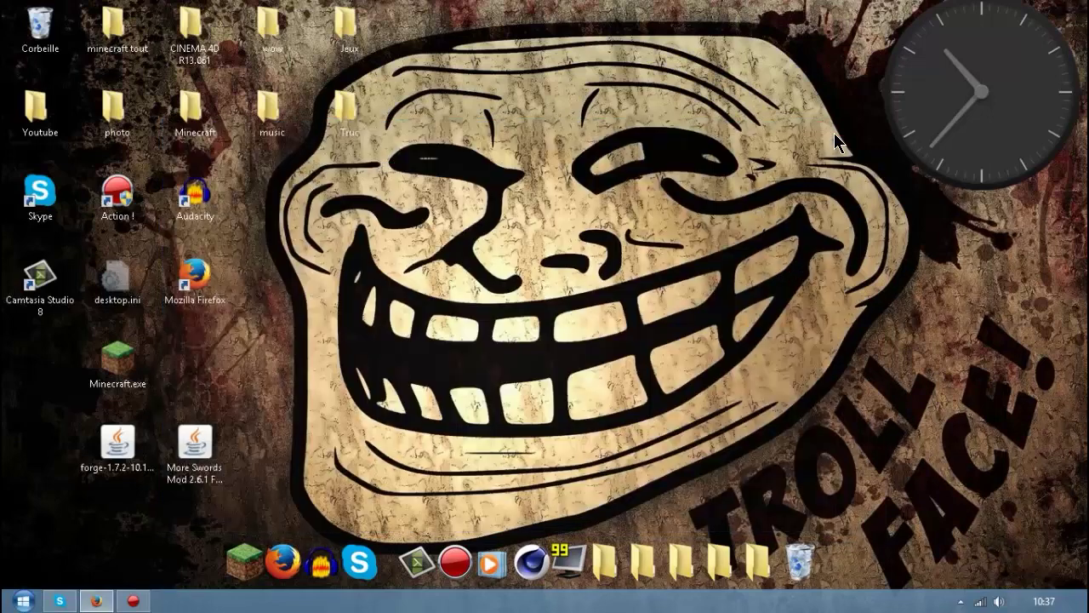
Step: Run the Forge 10.12.2.1121 installer from the desktop and install the client into the .minecraft folder
{"action": "double_click", "coordinate": [101, 460]}
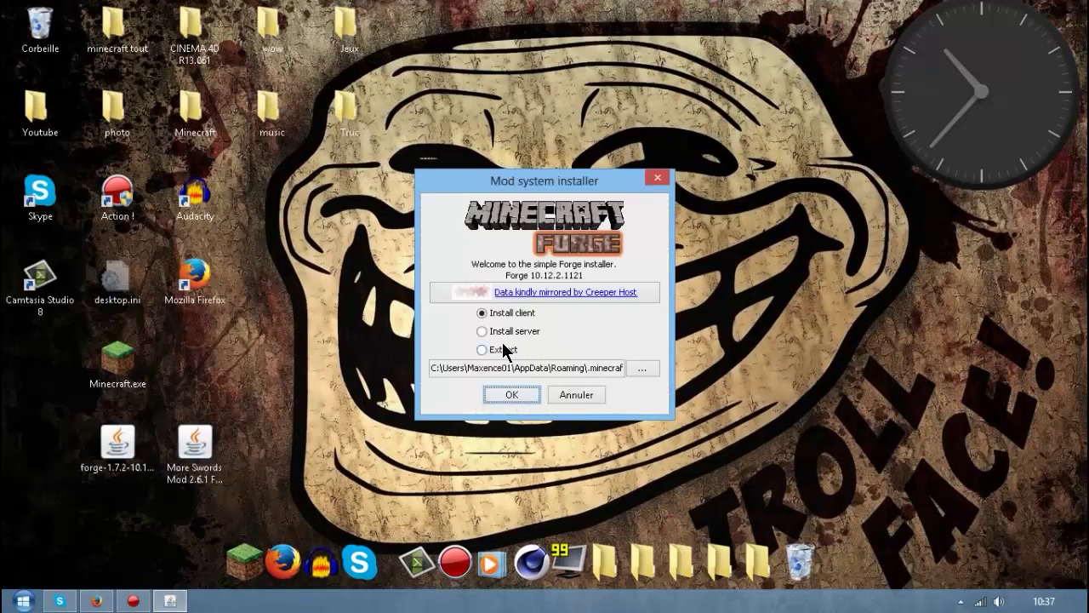
{"action": "left_click", "coordinate": [489, 331]}
{"action": "left_click", "coordinate": [492, 316]}
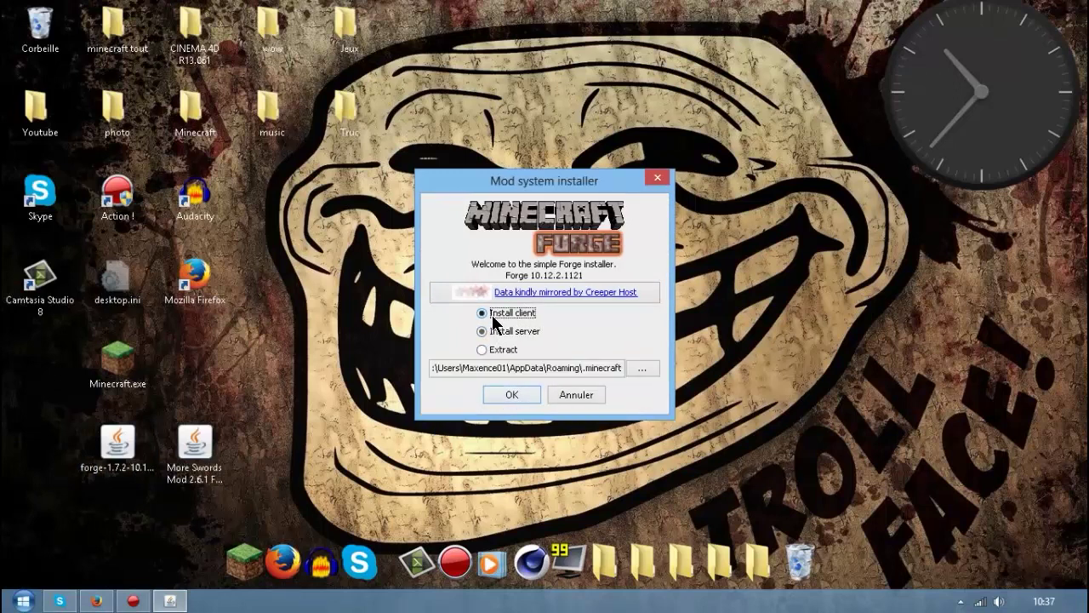
{"action": "left_click", "coordinate": [512, 395]}
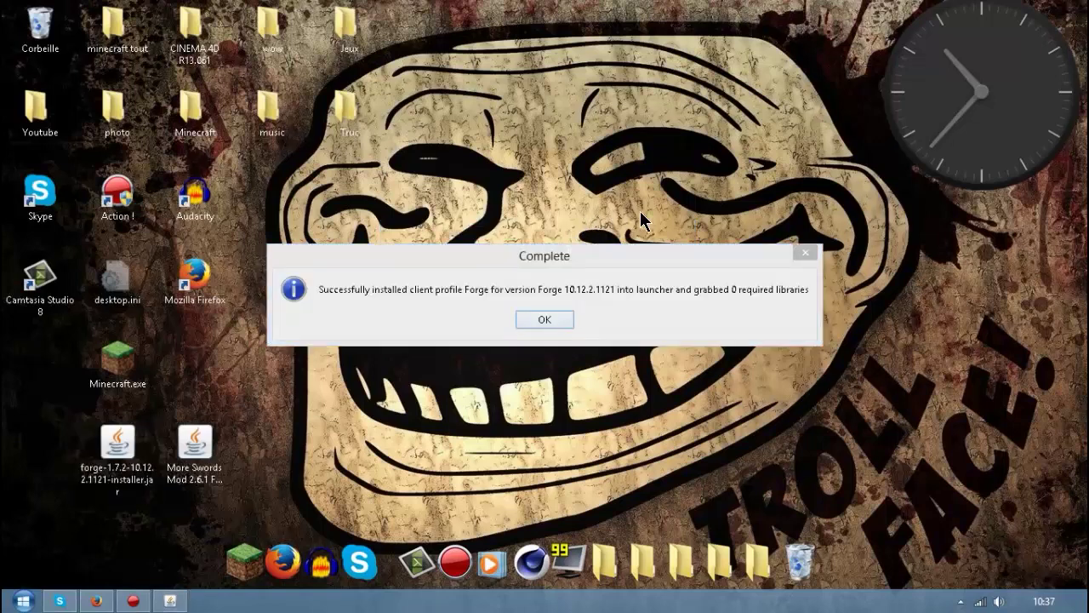
{"action": "left_click", "coordinate": [544, 321]}
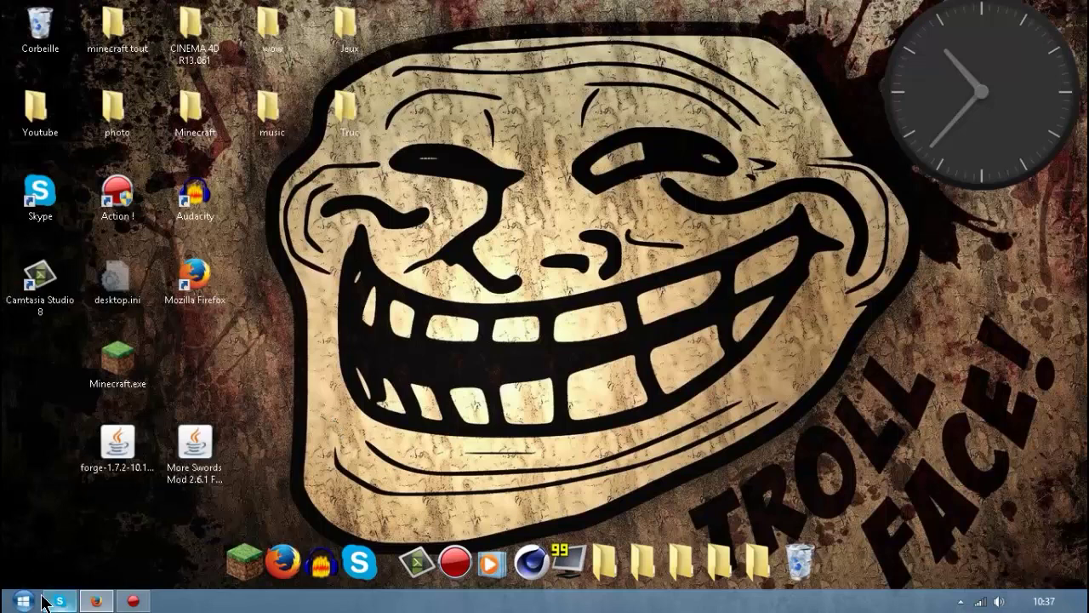
Step: Open the %appdata% location and go into its .minecraft folder
{"action": "mouse_move", "coordinate": [60, 601]}
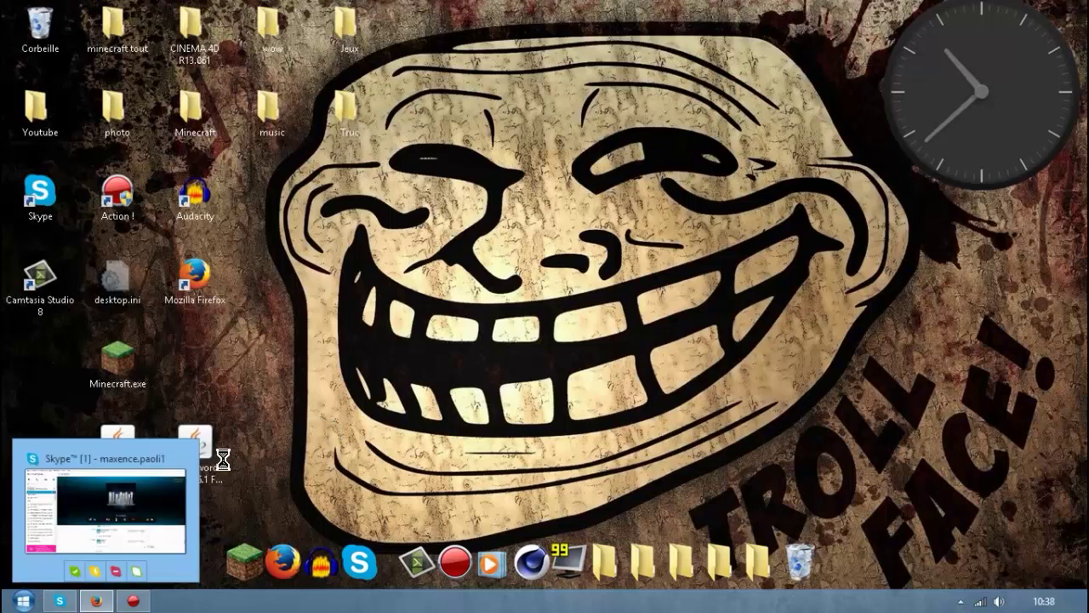
{"action": "key", "text": "super"}
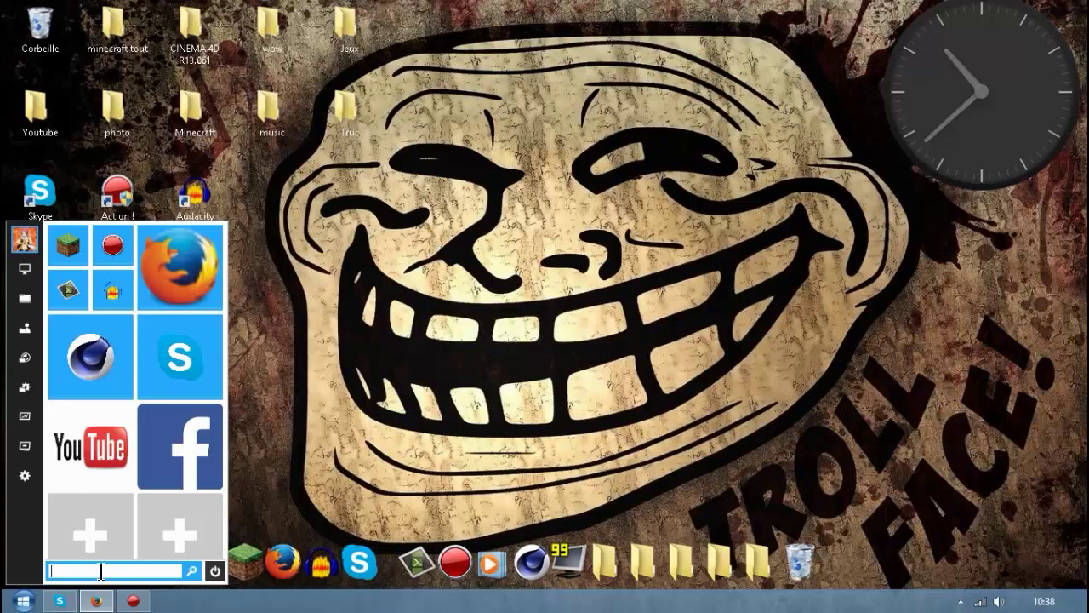
{"action": "type", "text": "%appdata%"}
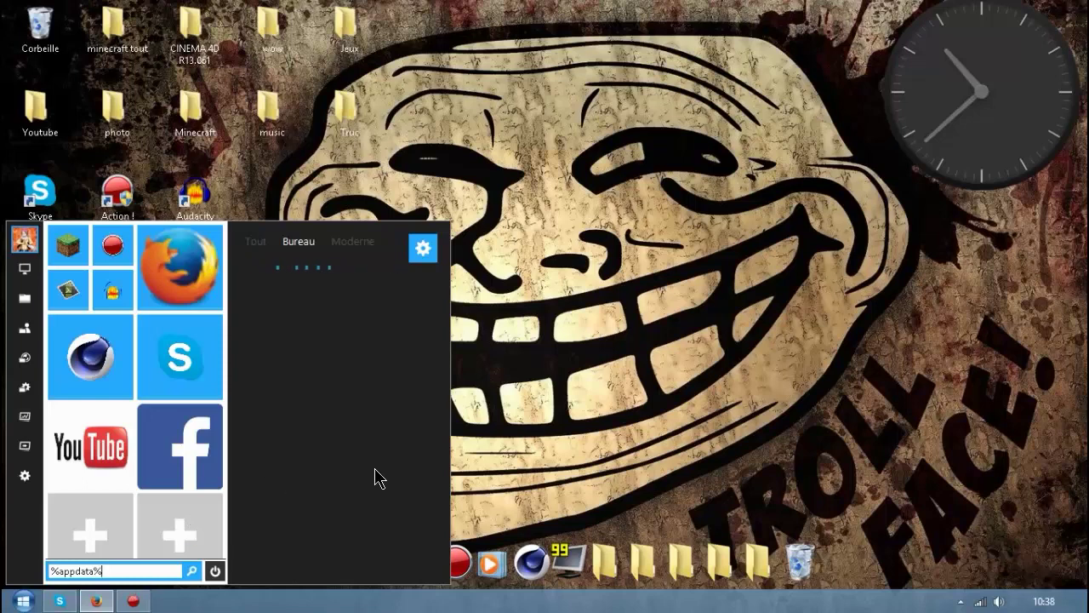
{"action": "key", "text": "Return"}
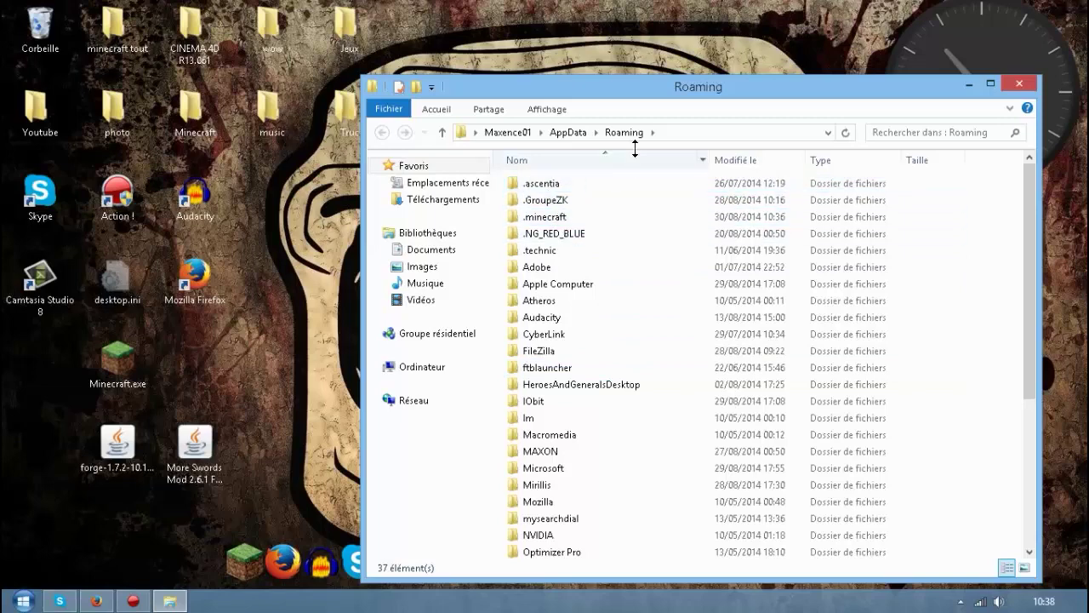
{"action": "double_click", "coordinate": [553, 216]}
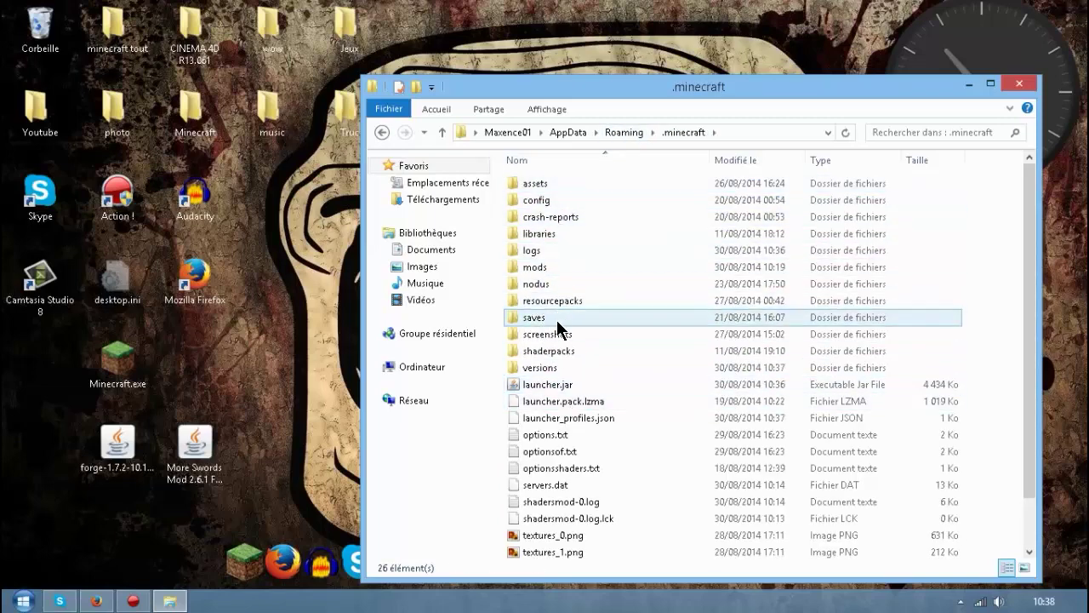
Step: Check the versions folder for 1.7.2-Forge10.12.2.1121 and return to the .minecraft folder
{"action": "double_click", "coordinate": [556, 364]}
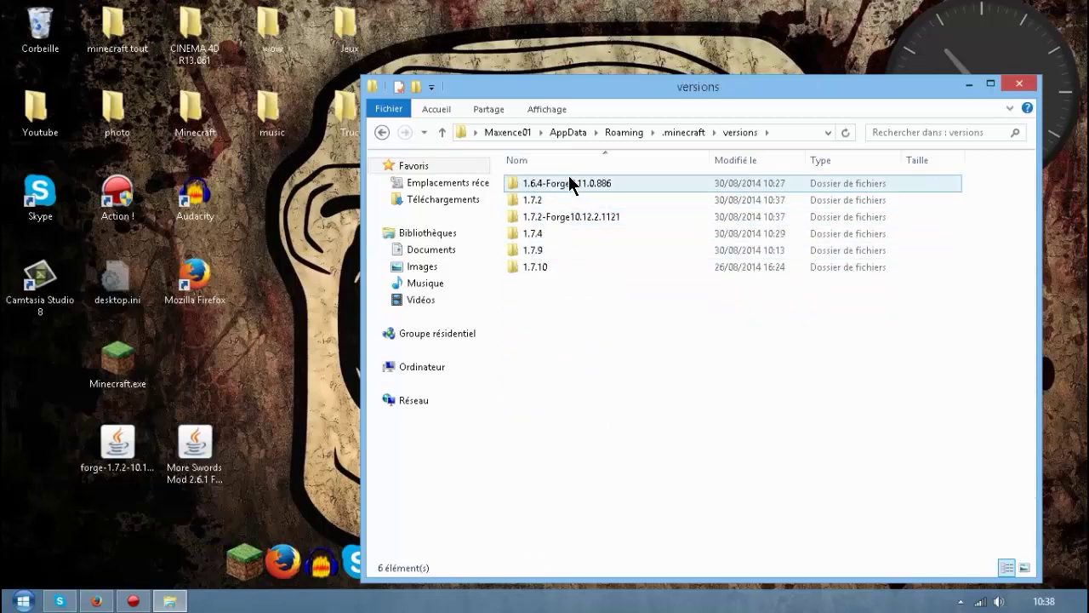
{"action": "left_click", "coordinate": [549, 219]}
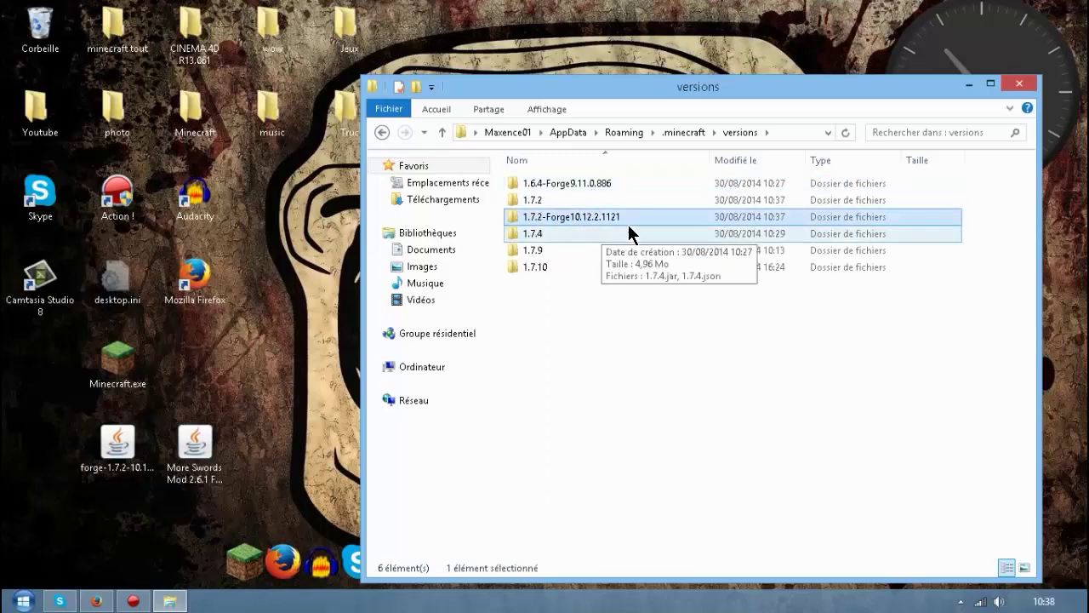
{"action": "left_click", "coordinate": [388, 132]}
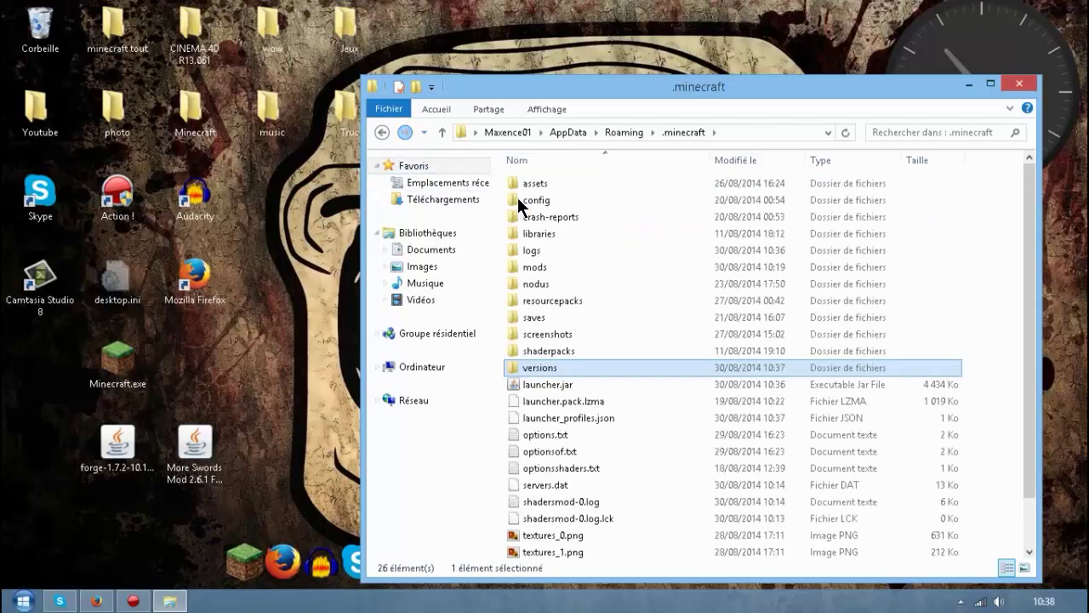
Step: Move More Swords Mod 2.6.1 For 1.7.2.jar from the desktop into the mods folder of .minecraft
{"action": "double_click", "coordinate": [546, 267]}
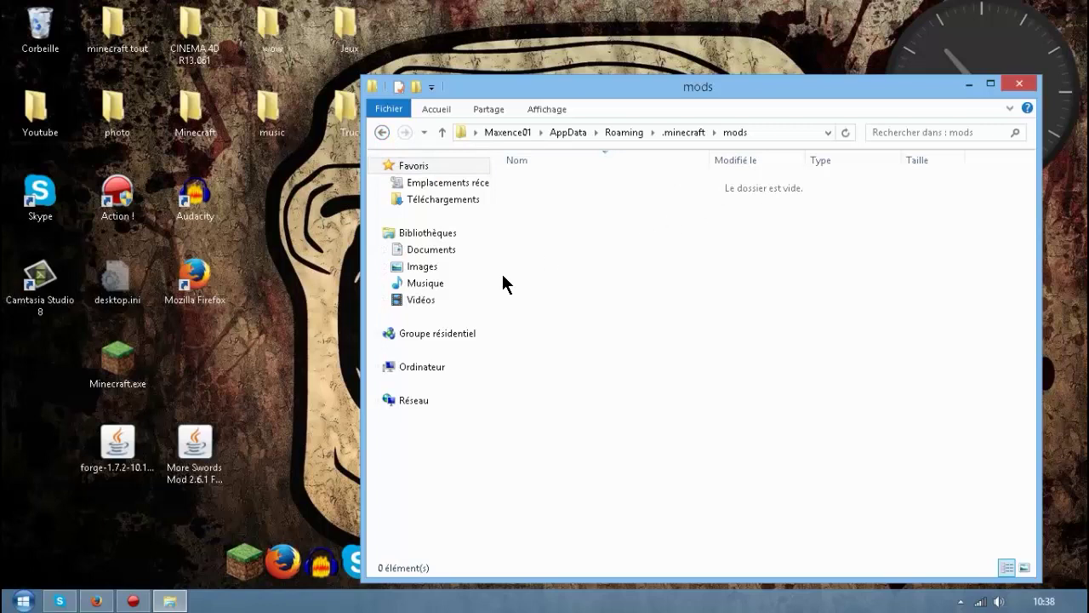
{"action": "left_click_drag", "start_coordinate": [194, 440], "coordinate": [675, 401]}
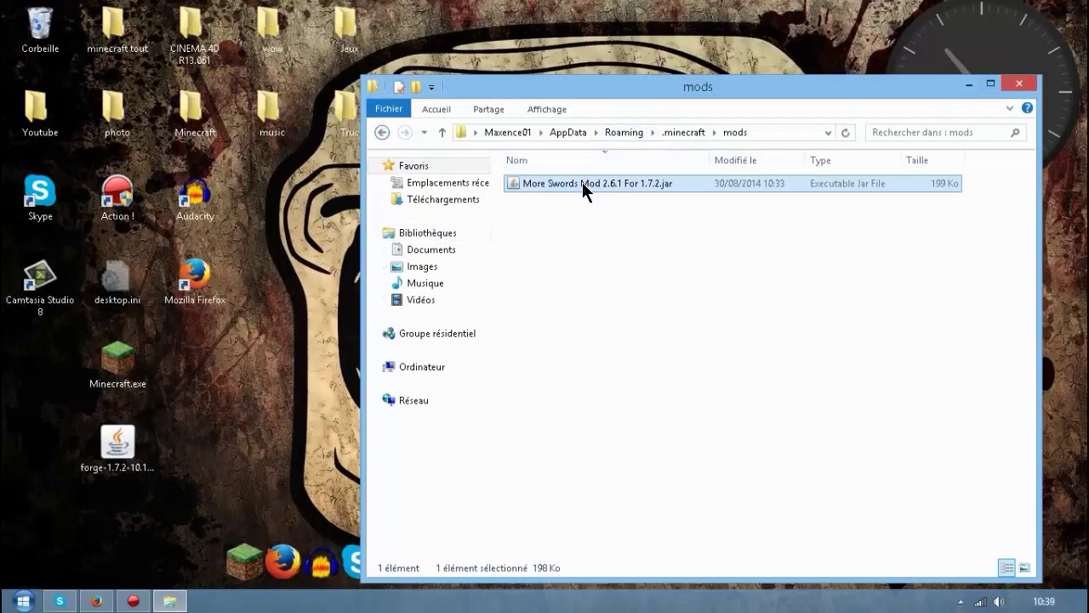
Step: Close the mods folder window and reopen the .minecraft mods folder through the %appdata% location
{"action": "left_click", "coordinate": [1018, 84]}
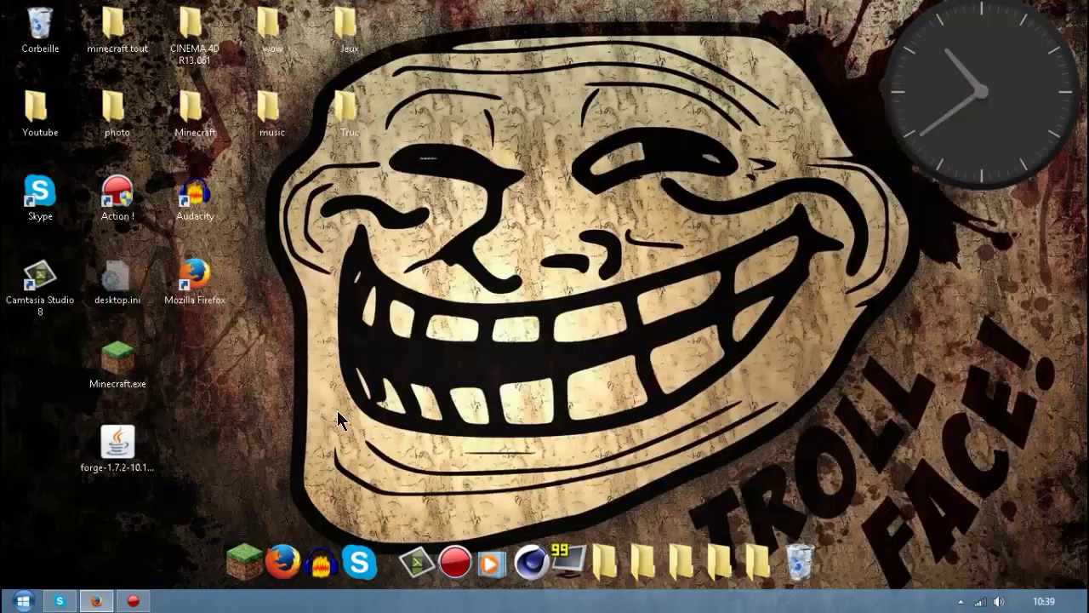
{"action": "key", "text": "super+r"}
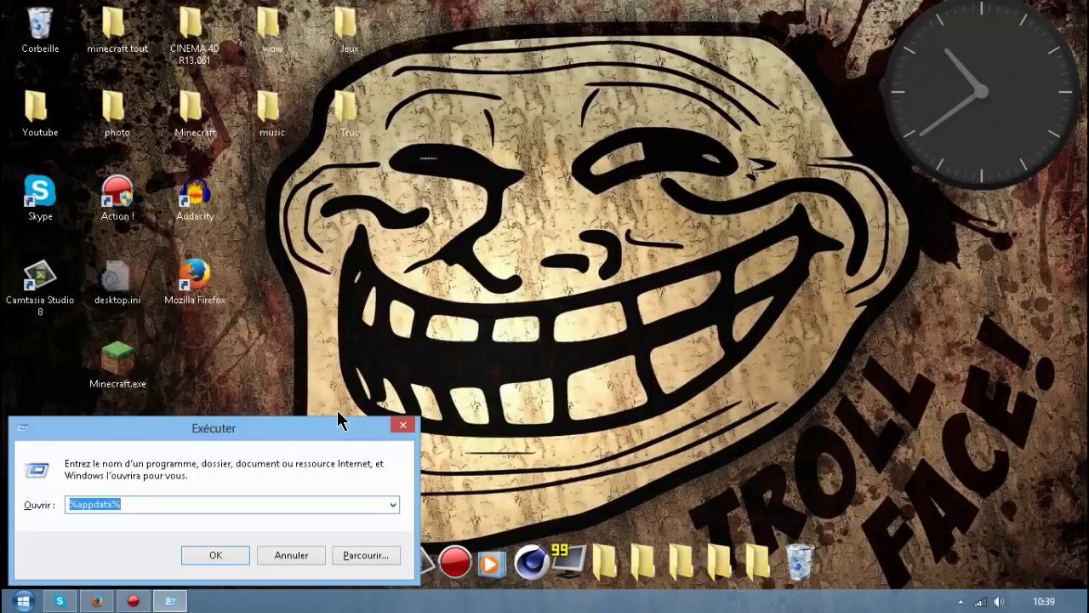
{"action": "key", "text": "Return"}
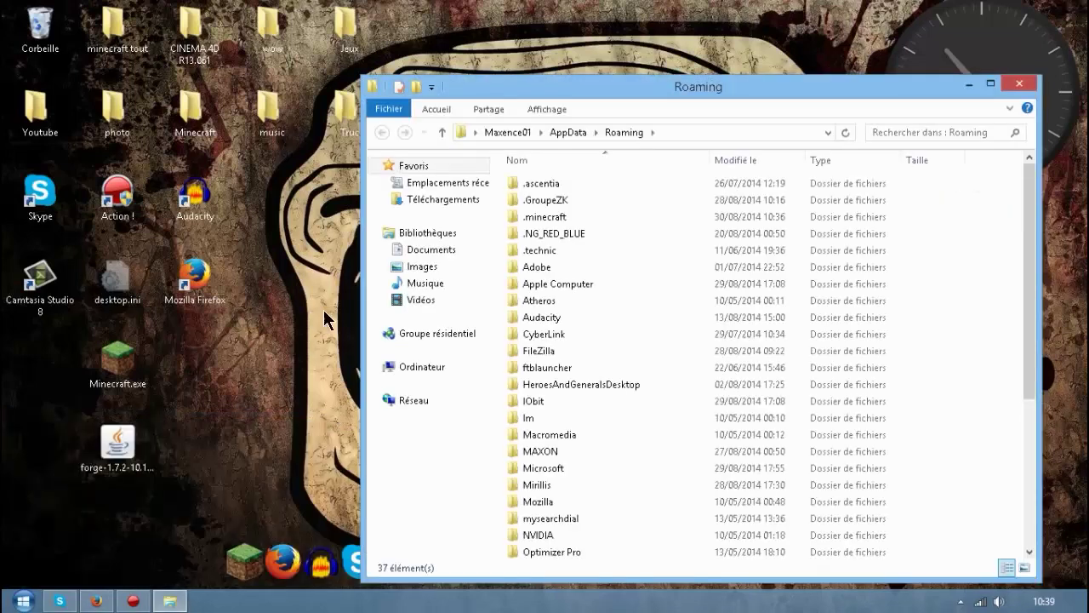
{"action": "double_click", "coordinate": [571, 218]}
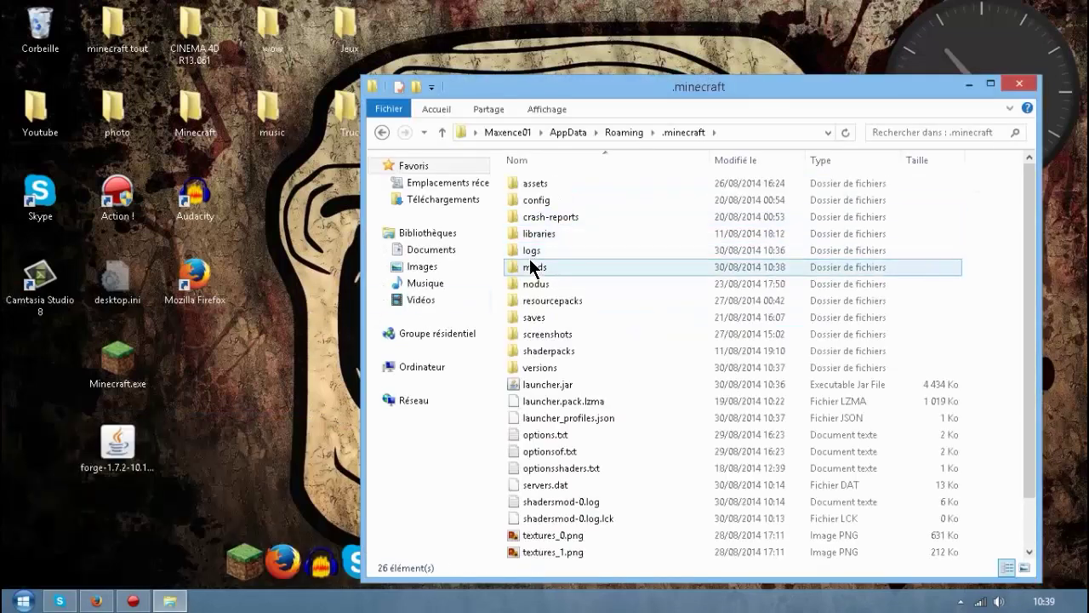
{"action": "double_click", "coordinate": [529, 264]}
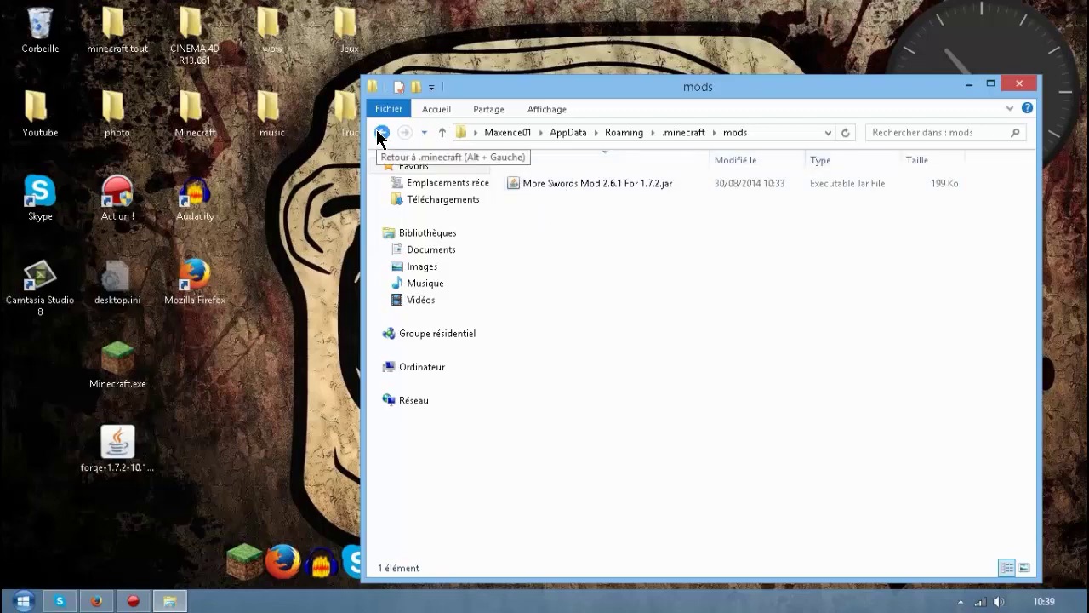
Step: Move OptiFine_1.7.2_HD_D1.jar from the desktop's Minecraft folder into the mods folder of .minecraft
{"action": "left_click", "coordinate": [969, 82]}
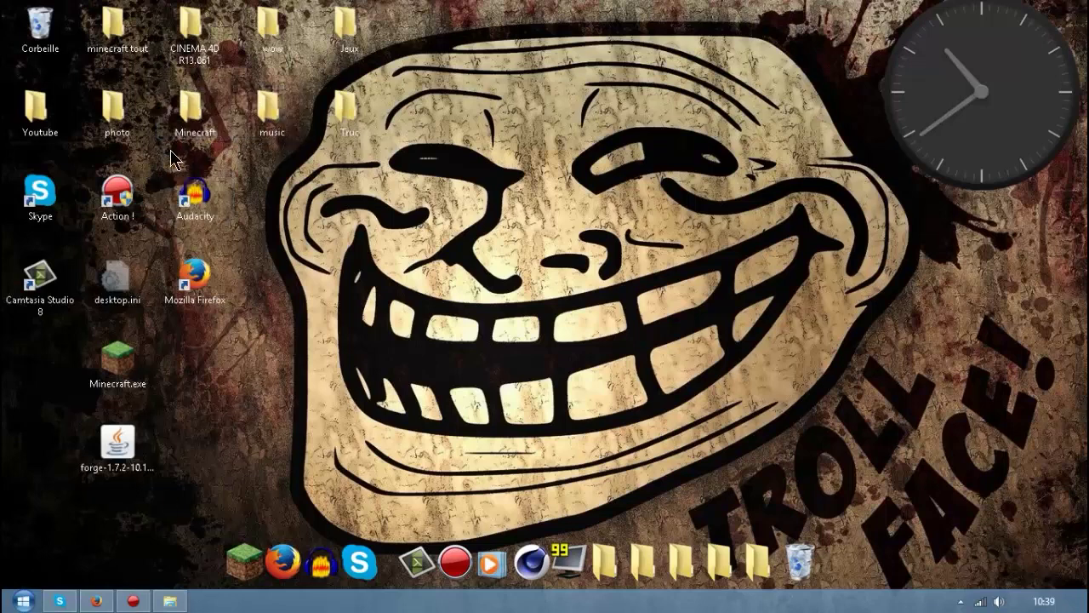
{"action": "double_click", "coordinate": [206, 132]}
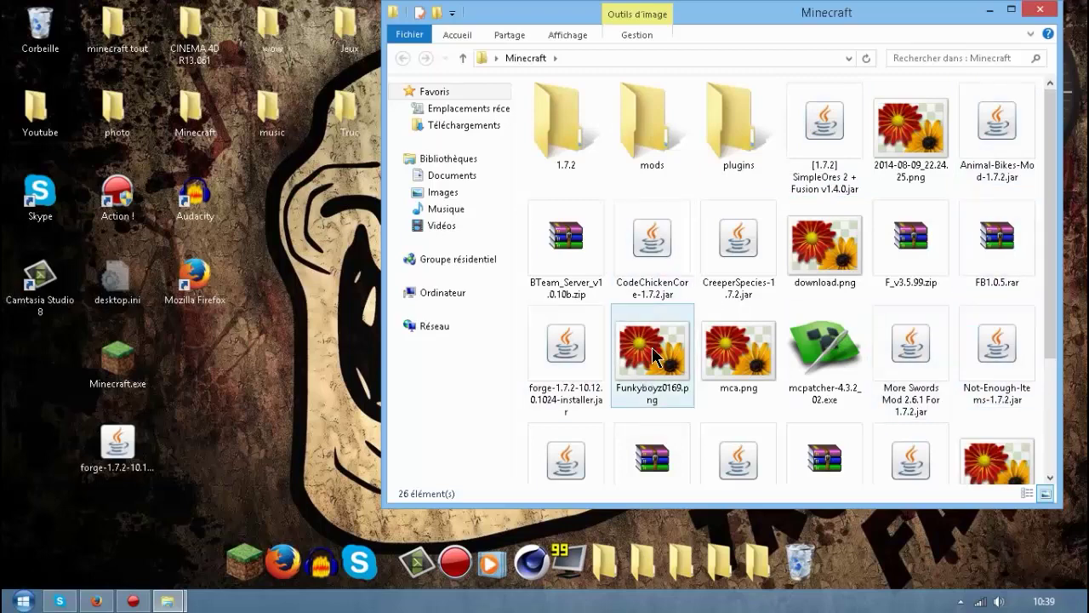
{"action": "scroll", "coordinate": [672, 366], "scroll_direction": "down", "scroll_amount": 2}
{"action": "left_click_drag", "start_coordinate": [732, 327], "coordinate": [608, 279]}
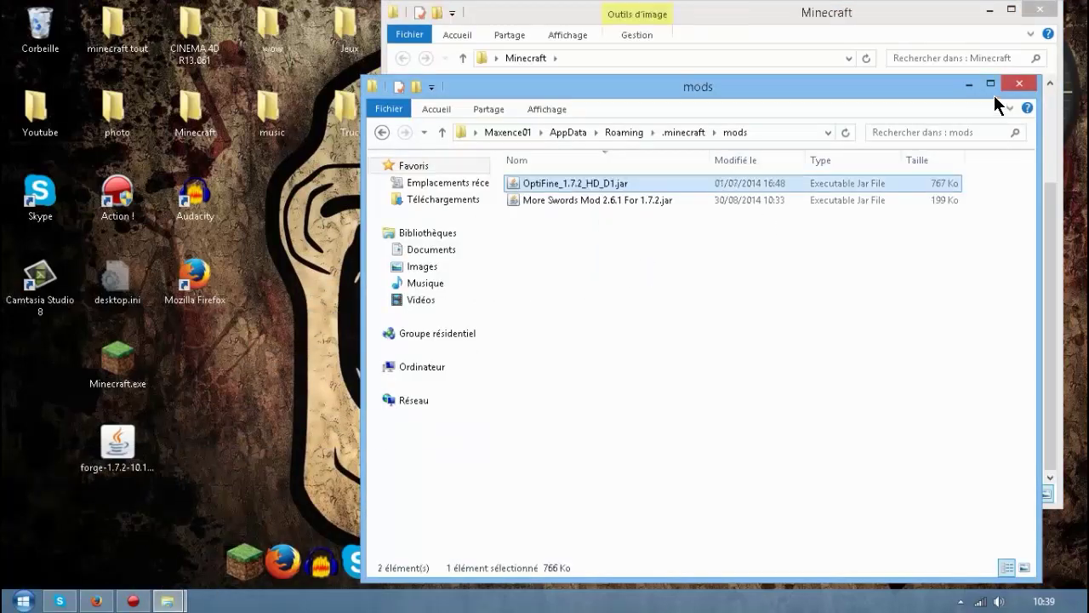
Step: Move ShadersModCore-v2.3.18-mc1.7.10-f1179.jar from the Minecraft folder into the mods folder of .minecraft
{"action": "left_click", "coordinate": [973, 83]}
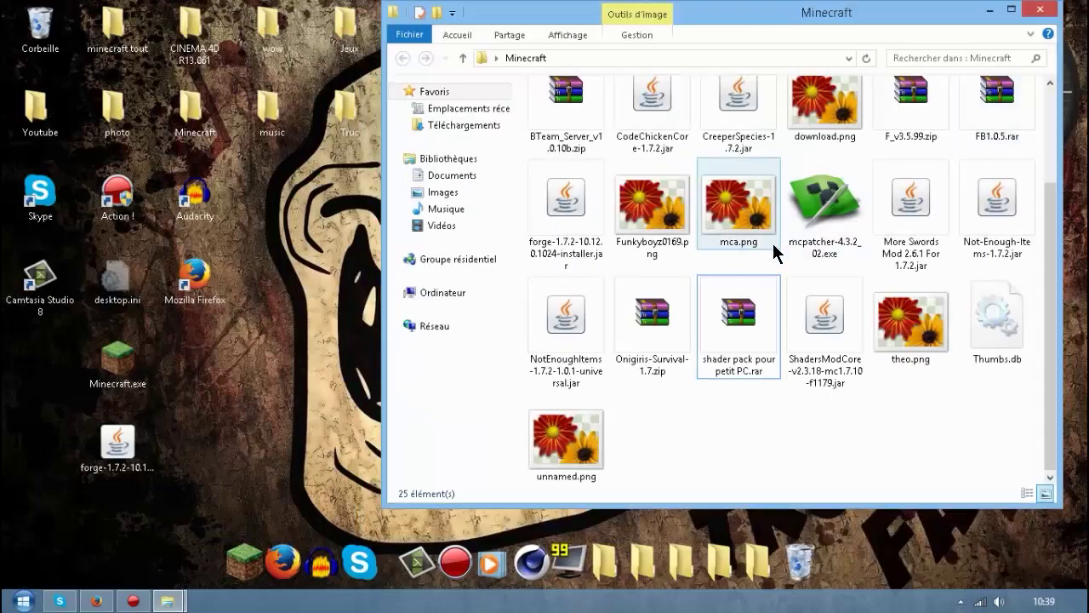
{"action": "left_click", "coordinate": [825, 322]}
{"action": "left_click_drag", "start_coordinate": [825, 322], "coordinate": [802, 263]}
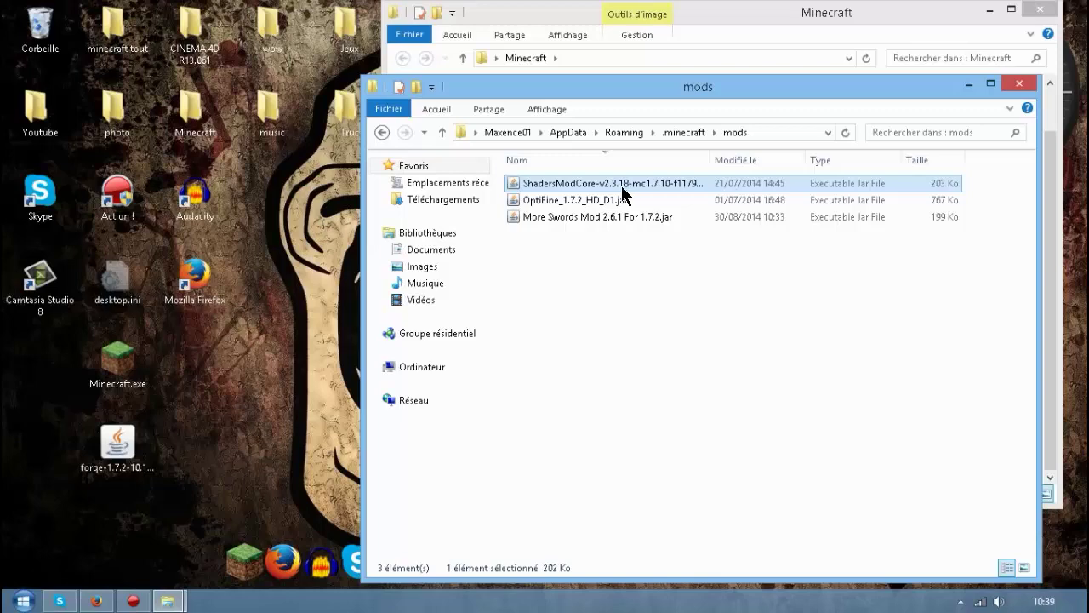
Step: Place the two folder windows side by side, move the ShadersModCore jar back to the Minecraft folder and return it to mods
{"action": "left_click_drag", "start_coordinate": [840, 87], "coordinate": [437, 136]}
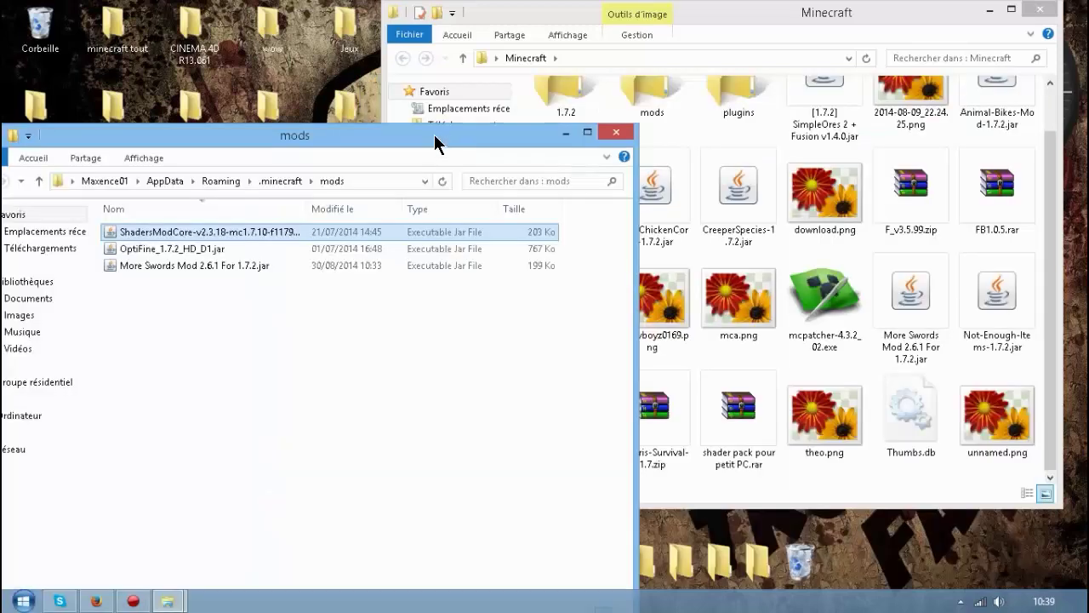
{"action": "left_click_drag", "start_coordinate": [258, 242], "coordinate": [822, 365]}
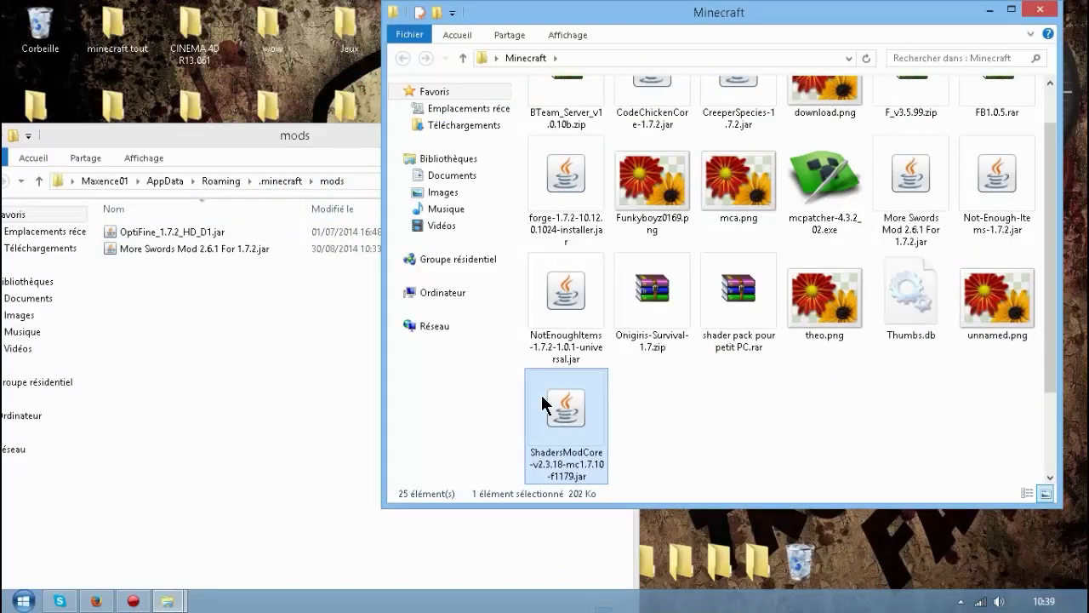
{"action": "left_click_drag", "start_coordinate": [570, 420], "coordinate": [242, 362]}
Step: Move Animal-Bikes-Mod-1.7.2.jar from the Minecraft folder into the mods folder and close both folder windows
{"action": "scroll", "coordinate": [950, 158], "scroll_direction": "up", "scroll_amount": 1}
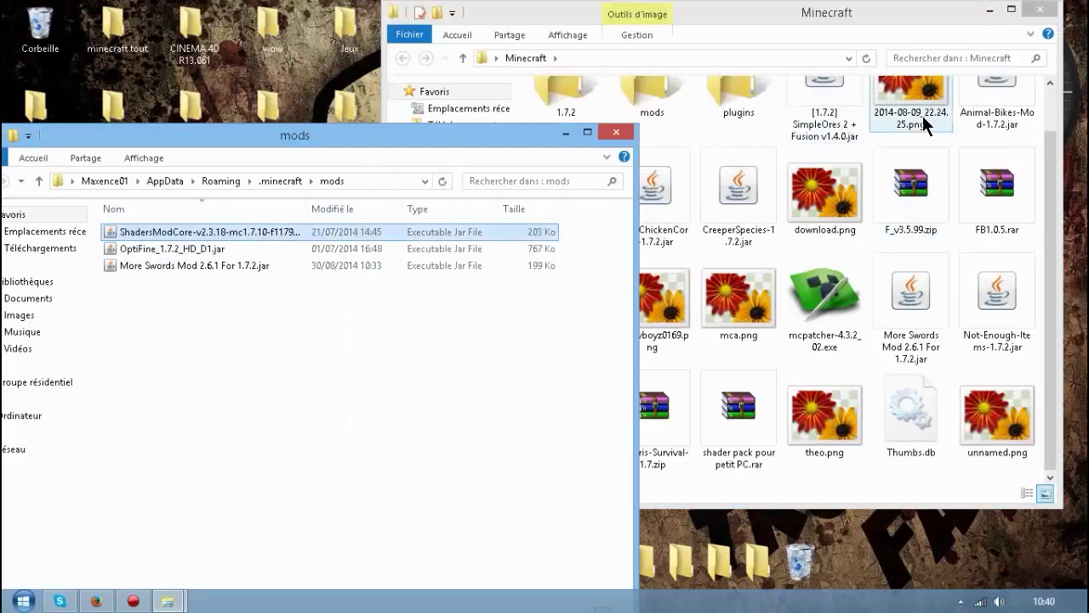
{"action": "left_click", "coordinate": [1053, 187]}
{"action": "scroll", "coordinate": [1053, 187], "scroll_direction": "up", "scroll_amount": 1}
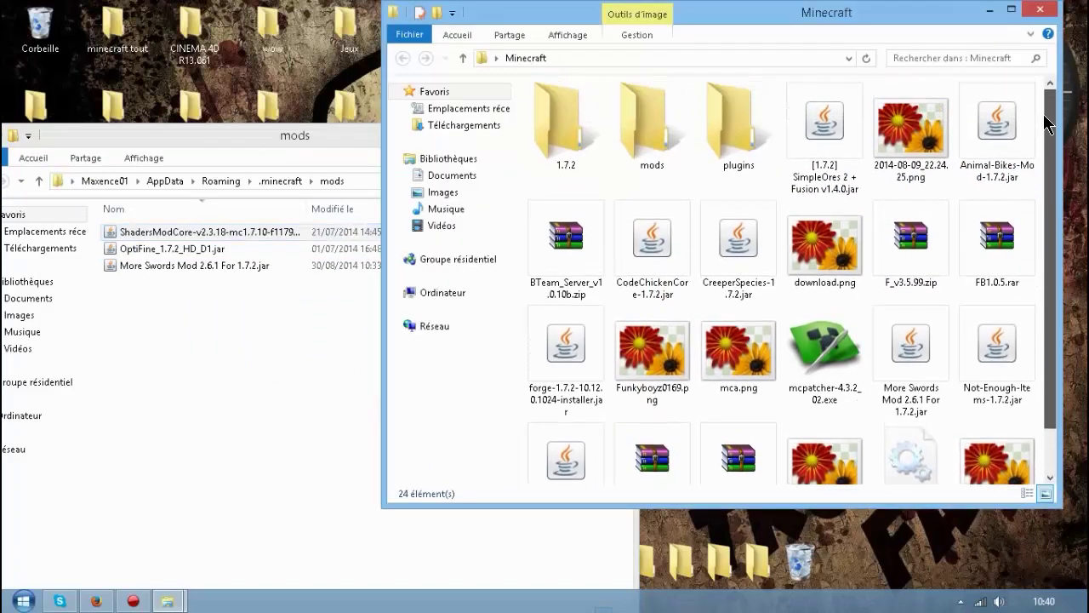
{"action": "left_click", "coordinate": [996, 127]}
{"action": "left_click_drag", "start_coordinate": [360, 350], "coordinate": [119, 323]}
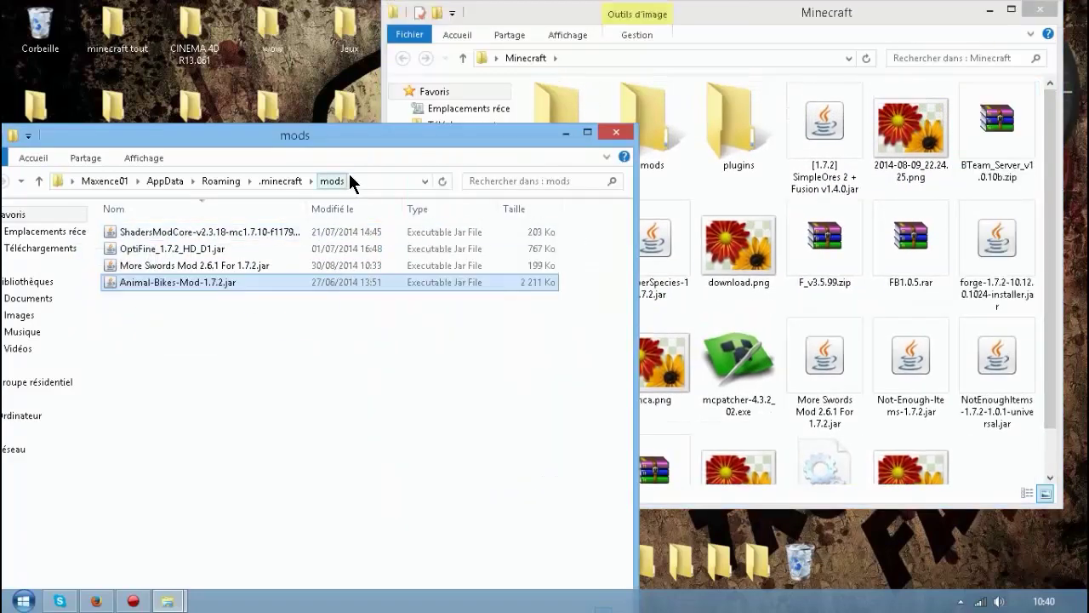
{"action": "left_click", "coordinate": [617, 135]}
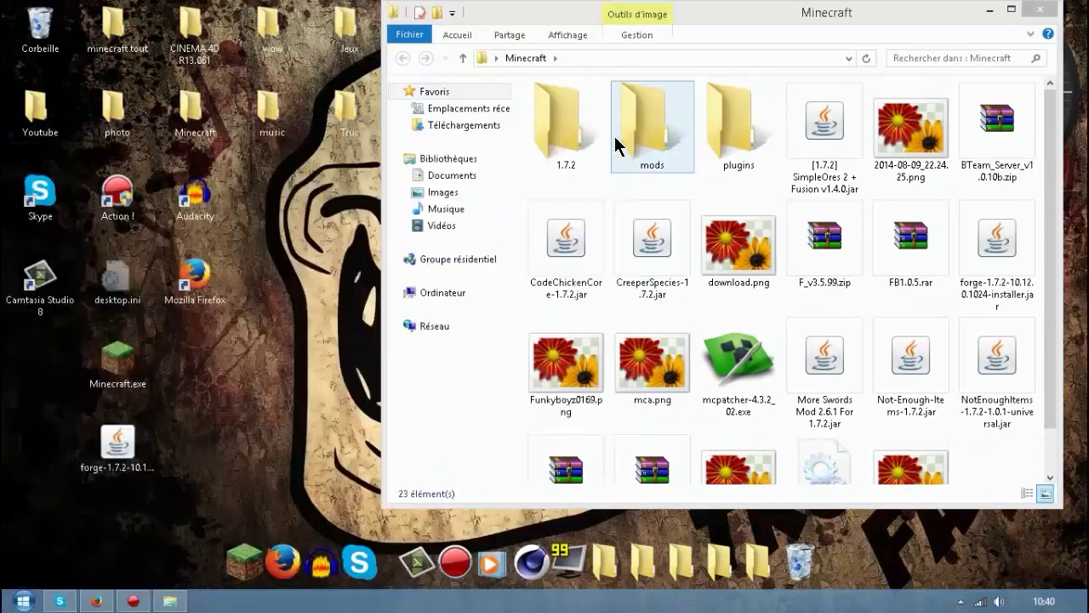
{"action": "left_click", "coordinate": [1040, 10]}
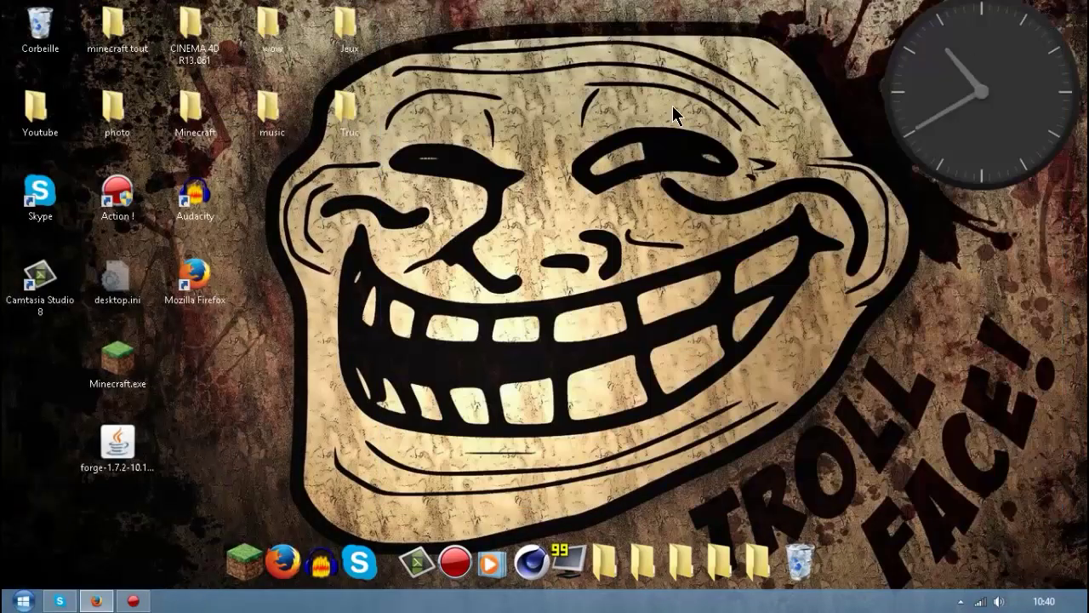
Step: Open the Minecraft launcher, save the profile with version release 1.7.2-Forge10.12.2.1121 and start the game
{"action": "left_click", "coordinate": [247, 560]}
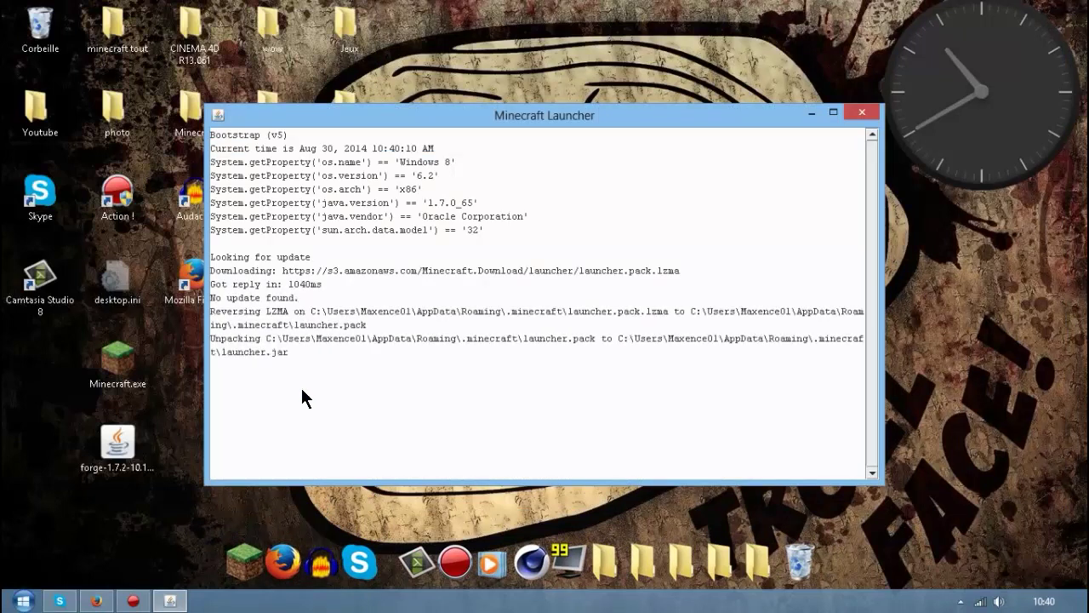
{"action": "mouse_move", "coordinate": [543, 124]}
{"action": "left_mouse_down"}
{"action": "mouse_move", "coordinate": [607, 93]}
{"action": "mouse_move", "coordinate": [540, 127]}
{"action": "mouse_move", "coordinate": [540, 168]}
{"action": "mouse_move", "coordinate": [557, 120]}
{"action": "mouse_move", "coordinate": [533, 111]}
{"action": "mouse_move", "coordinate": [556, 112]}
{"action": "left_mouse_up"}
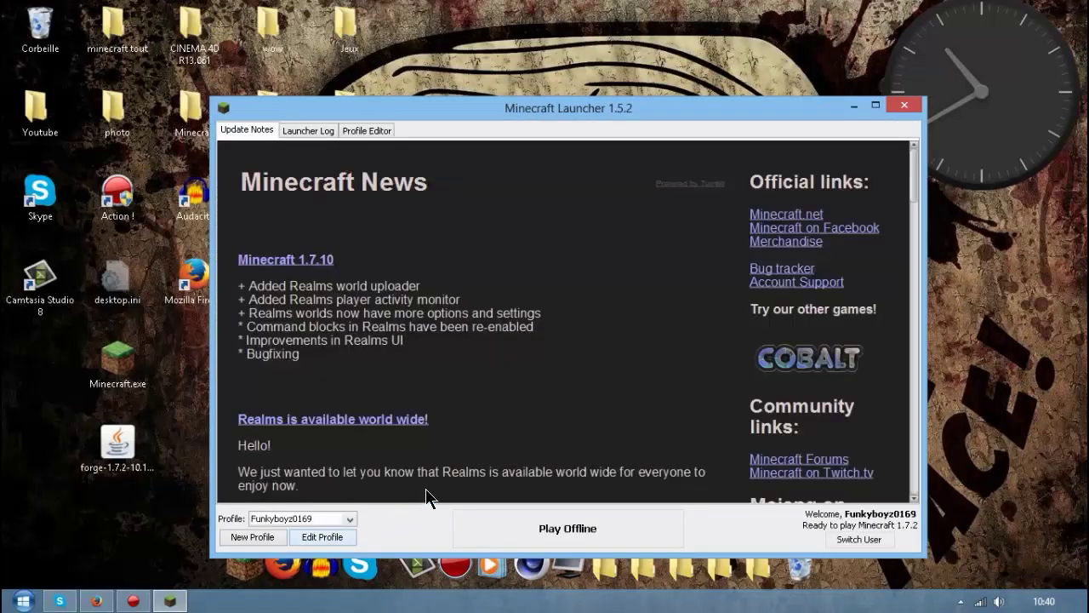
{"action": "left_click", "coordinate": [323, 537]}
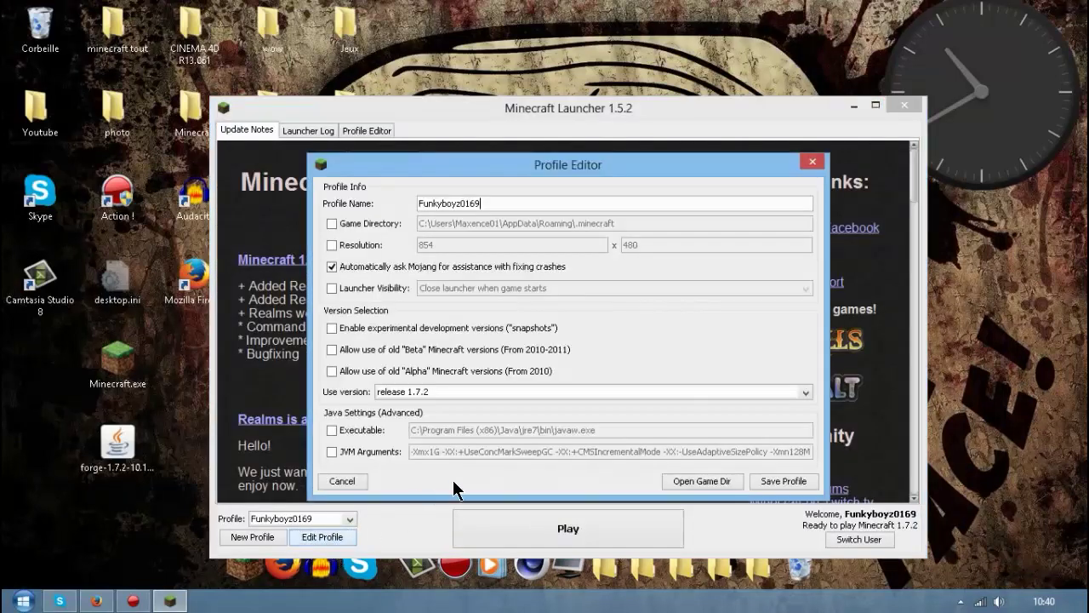
{"action": "left_click", "coordinate": [418, 393]}
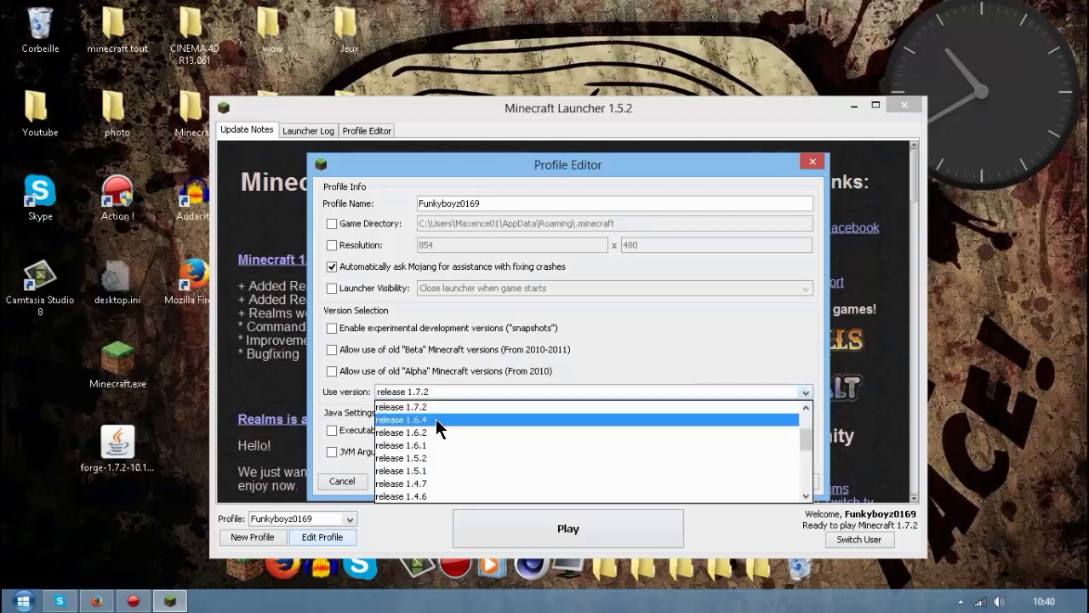
{"action": "scroll", "coordinate": [437, 420], "scroll_direction": "down", "scroll_amount": 8}
{"action": "scroll", "coordinate": [413, 497], "scroll_direction": "down", "scroll_amount": 2}
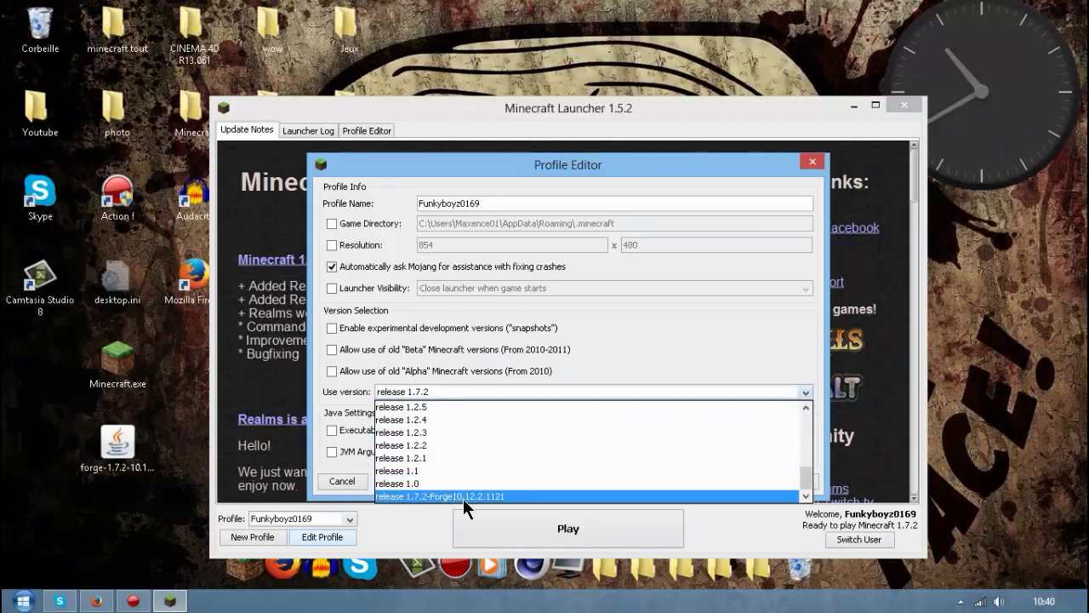
{"action": "left_click", "coordinate": [511, 495]}
{"action": "left_click", "coordinate": [769, 485]}
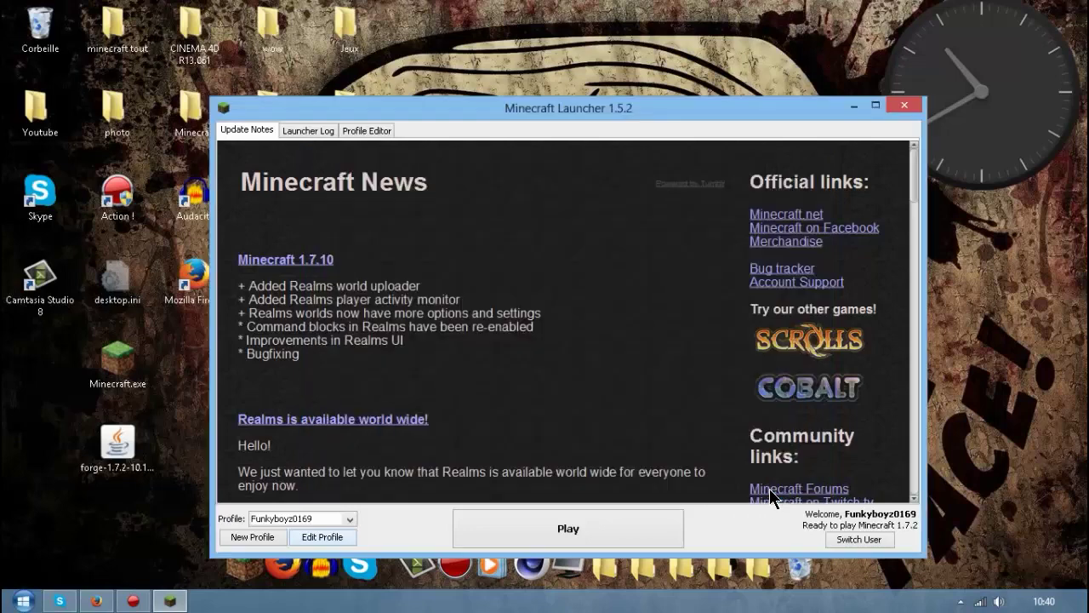
{"action": "left_click", "coordinate": [547, 536]}
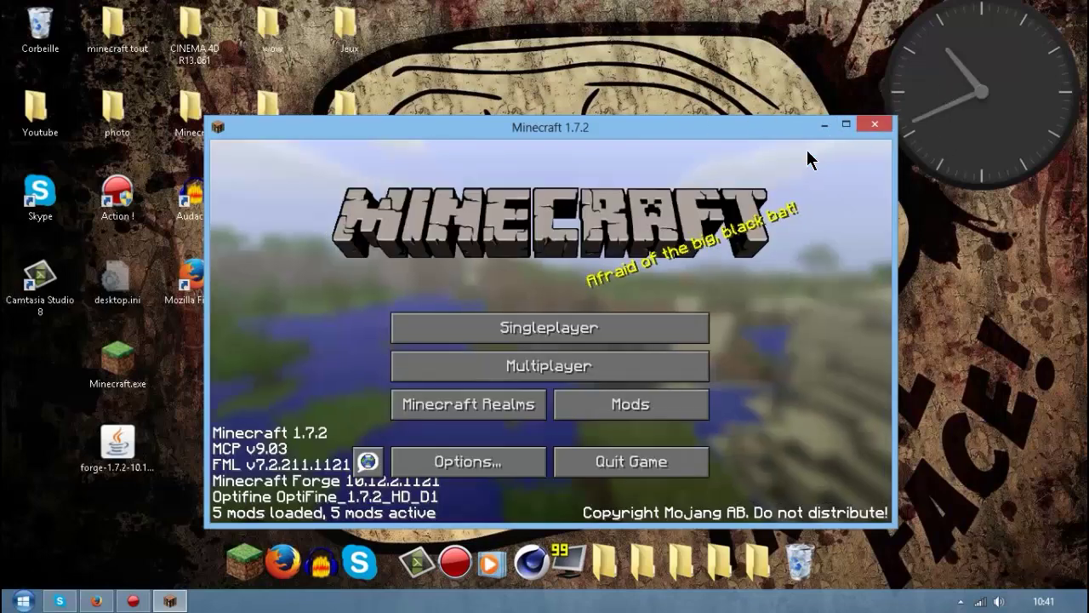
{"action": "left_click", "coordinate": [819, 127]}
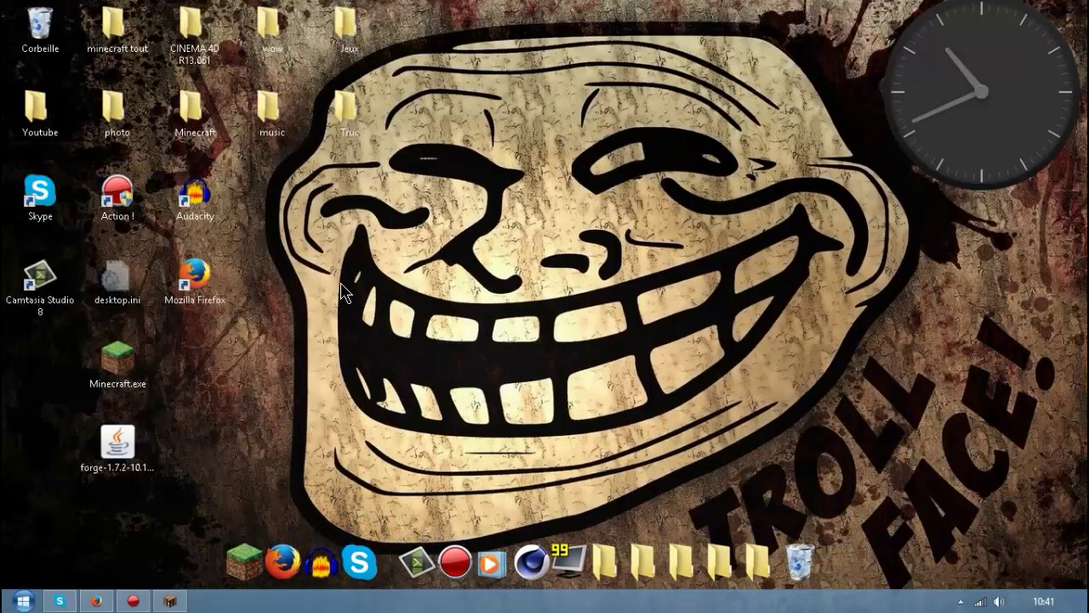
{"action": "double_click", "coordinate": [412, 274]}
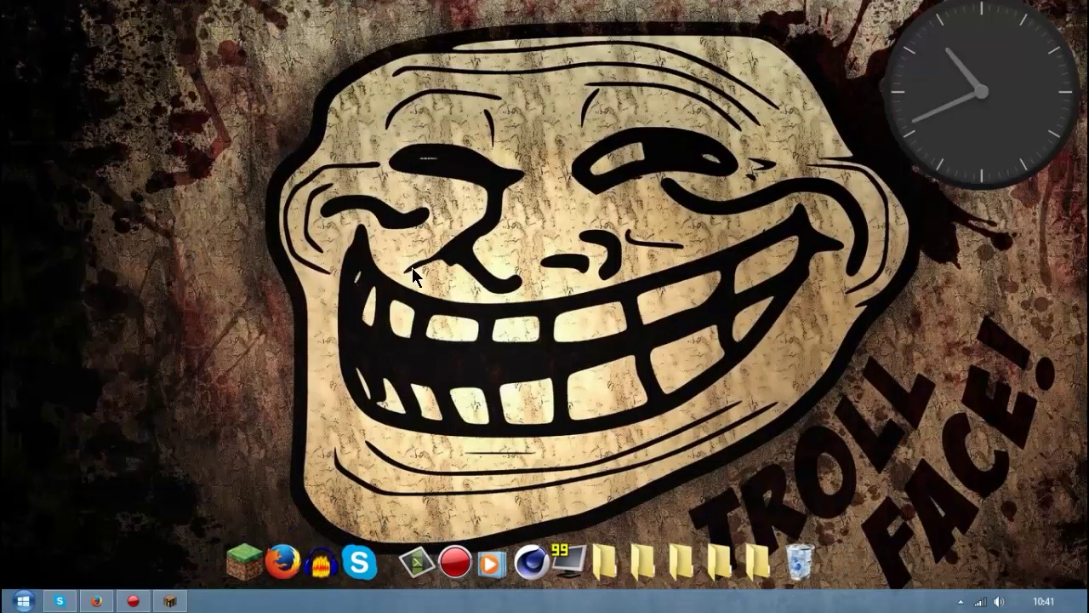
{"action": "double_click", "coordinate": [412, 274]}
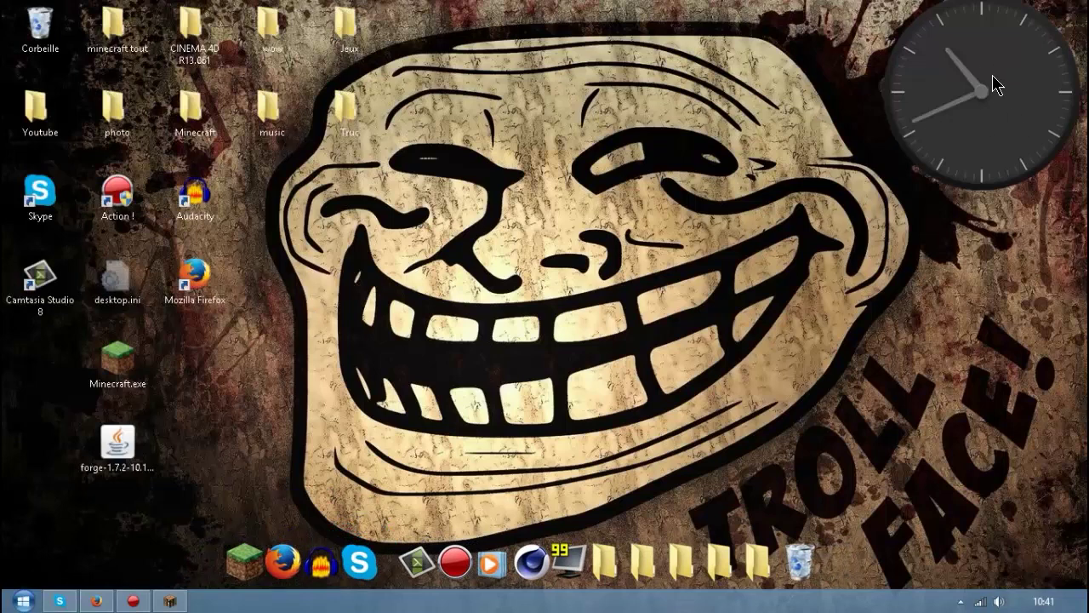
{"action": "mouse_move", "coordinate": [992, 82]}
{"action": "left_mouse_down"}
{"action": "mouse_move", "coordinate": [985, 107]}
{"action": "mouse_move", "coordinate": [1013, 83]}
{"action": "mouse_move", "coordinate": [1005, 91]}
{"action": "left_mouse_up"}
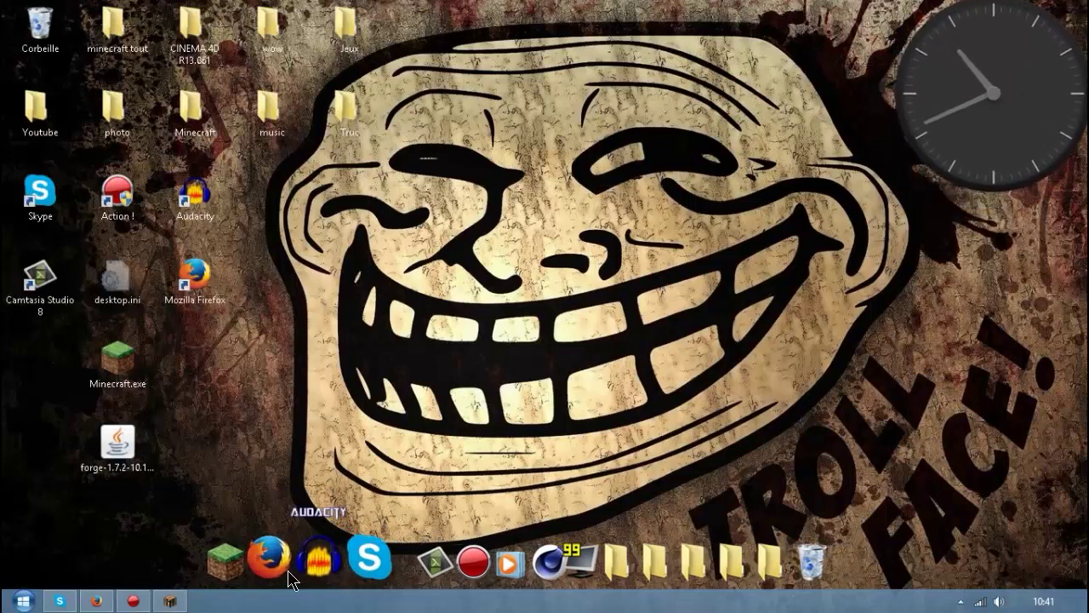
{"action": "left_click", "coordinate": [170, 601]}
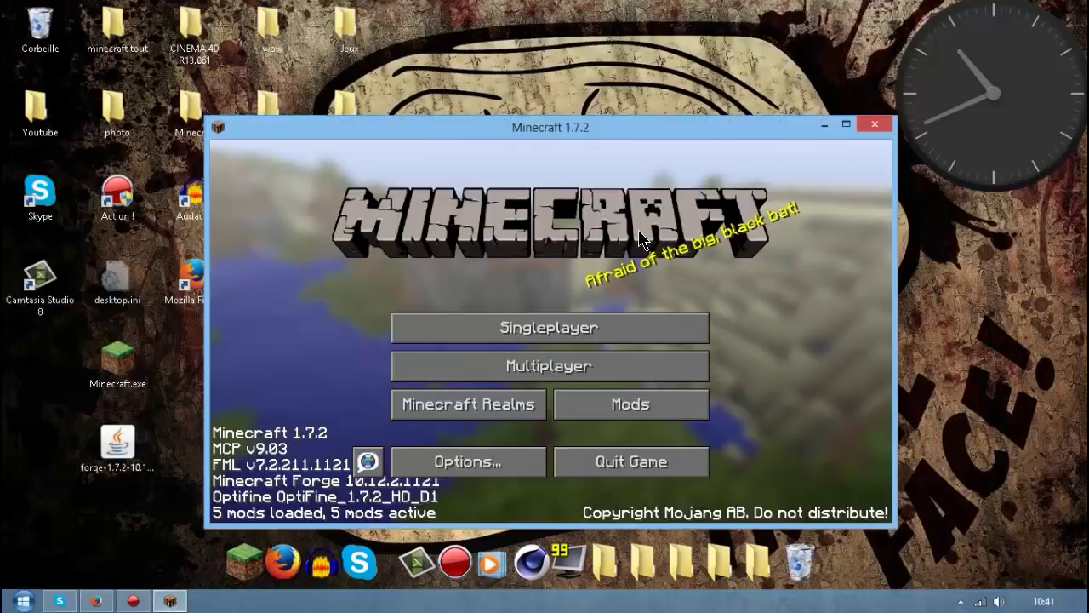
{"action": "left_click", "coordinate": [837, 121]}
{"action": "mouse_move", "coordinate": [1, 610]}
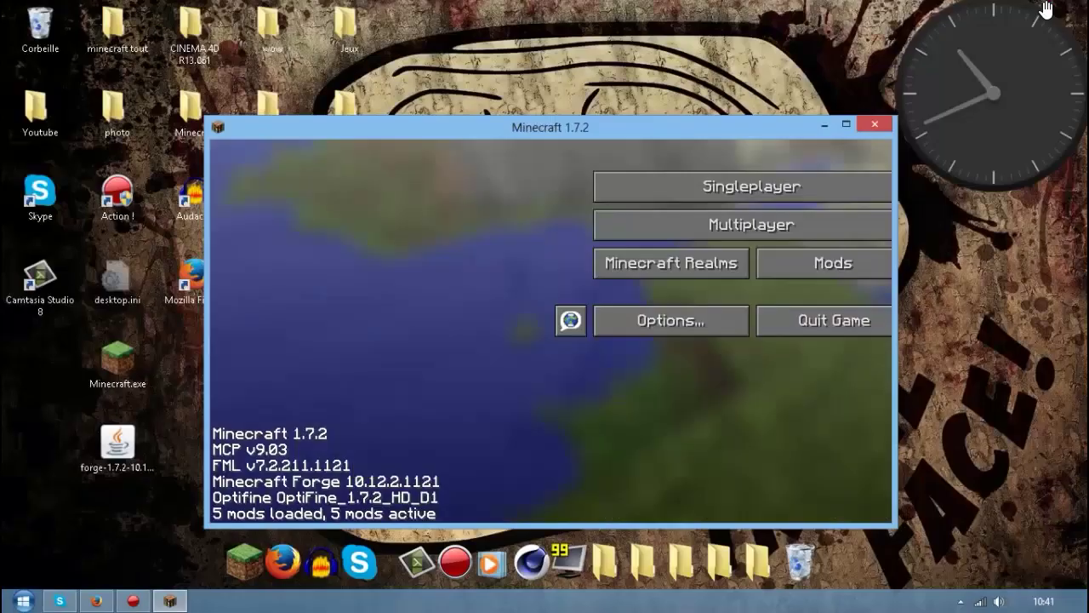
{"action": "left_click_drag", "start_coordinate": [644, 8], "coordinate": [619, 115]}
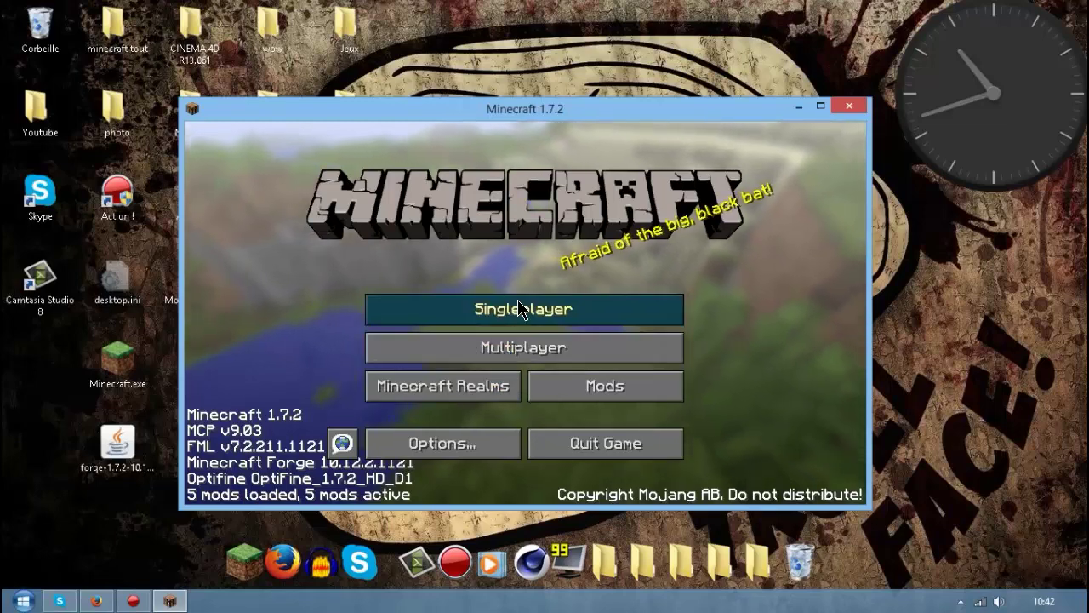
Step: Create a singleplayer world named New in Creative game mode with cheats allowed
{"action": "left_click", "coordinate": [436, 310]}
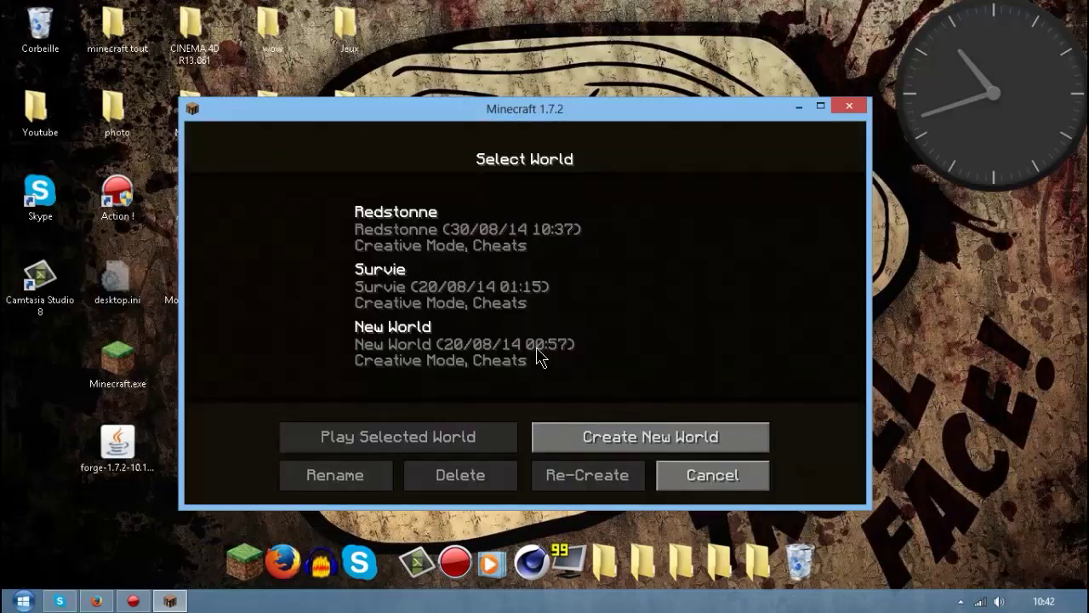
{"action": "left_click", "coordinate": [565, 436]}
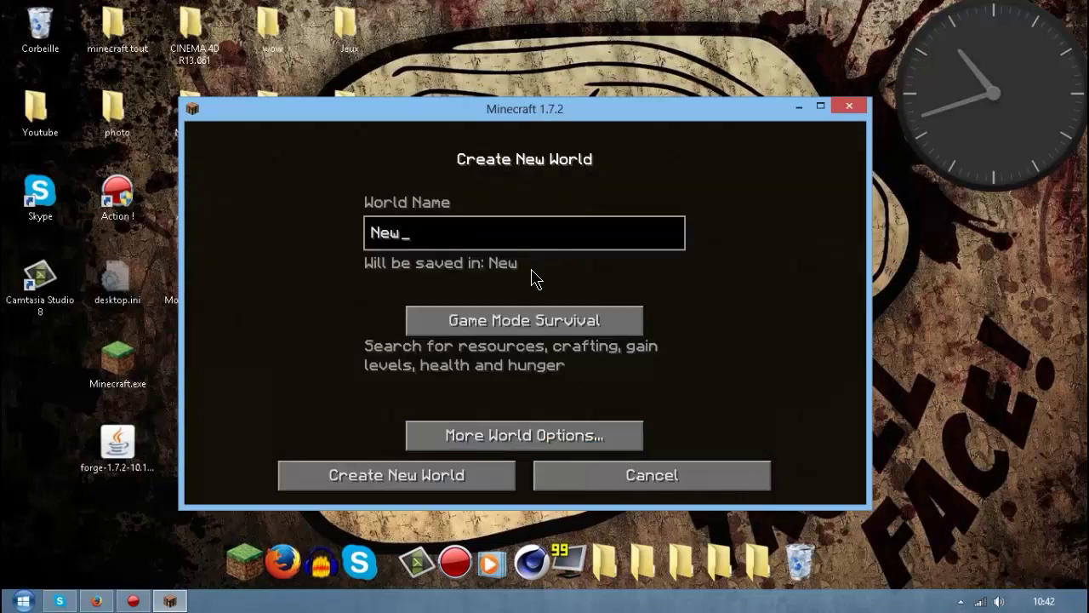
{"action": "left_click", "coordinate": [570, 320]}
{"action": "left_click", "coordinate": [601, 323]}
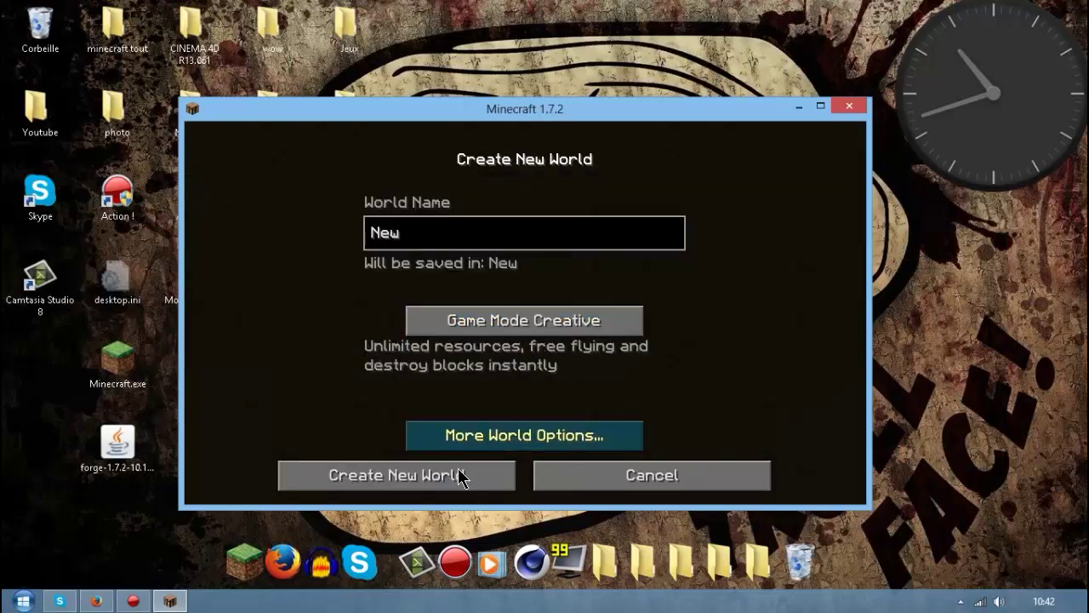
{"action": "left_click", "coordinate": [484, 437]}
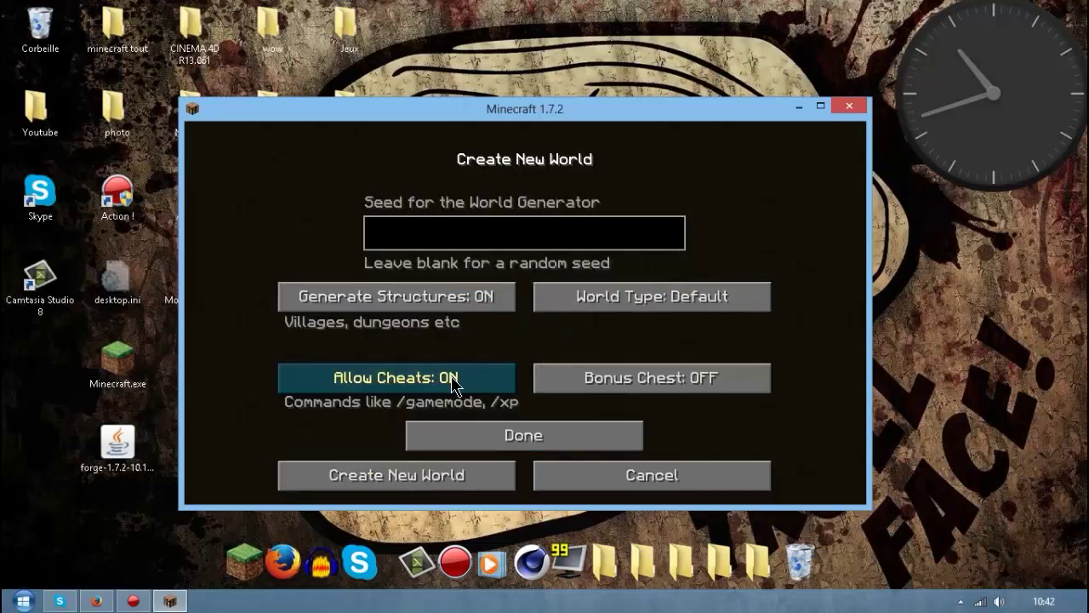
{"action": "left_click", "coordinate": [515, 439]}
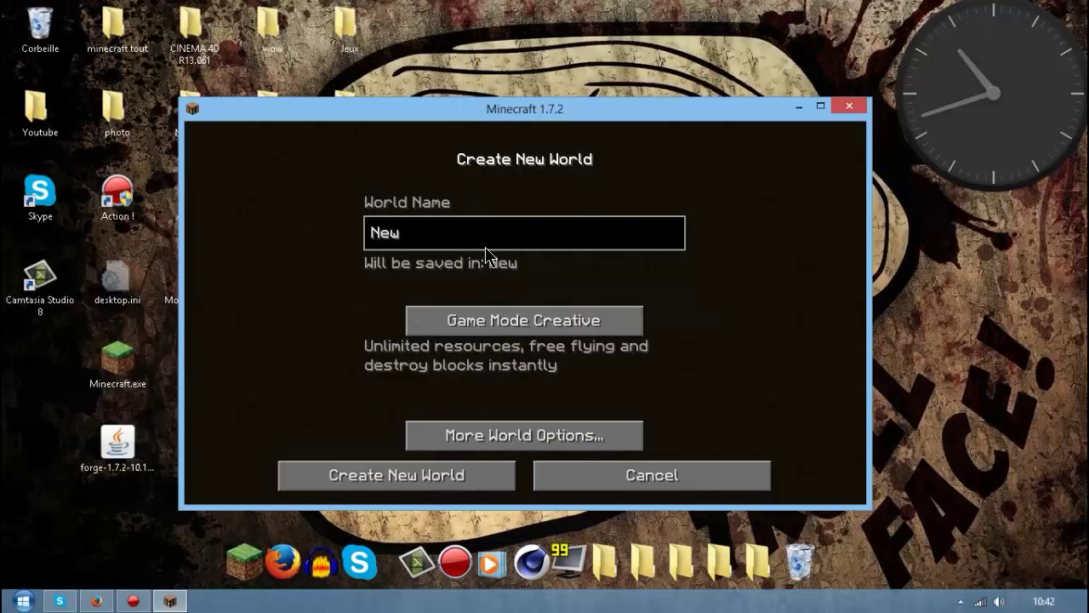
{"action": "left_click", "coordinate": [389, 480]}
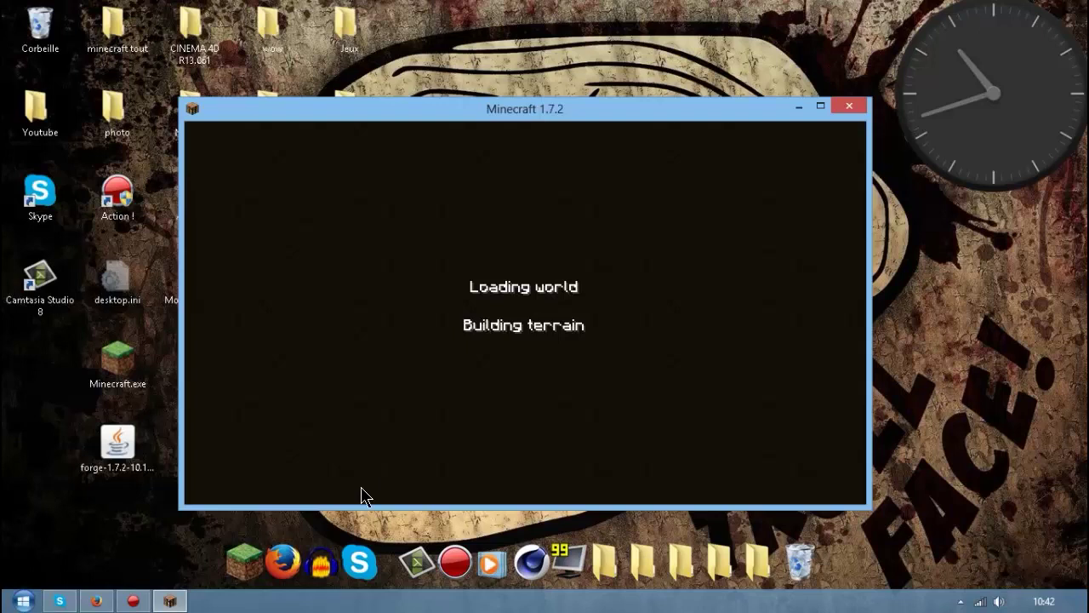
Step: Move the forge-1.7.2-10.12.2.1121 installer jar from the desktop to the recycle bin
{"action": "left_click", "coordinate": [136, 464]}
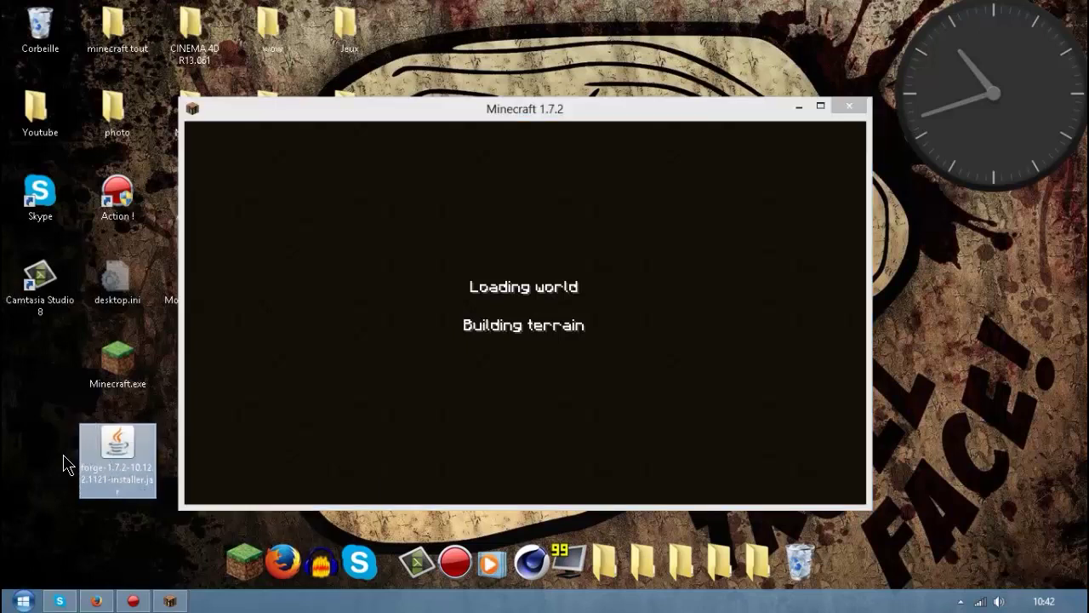
{"action": "left_click_drag", "start_coordinate": [99, 448], "coordinate": [3, 359]}
{"action": "left_click_drag", "start_coordinate": [51, 79], "coordinate": [39, 26]}
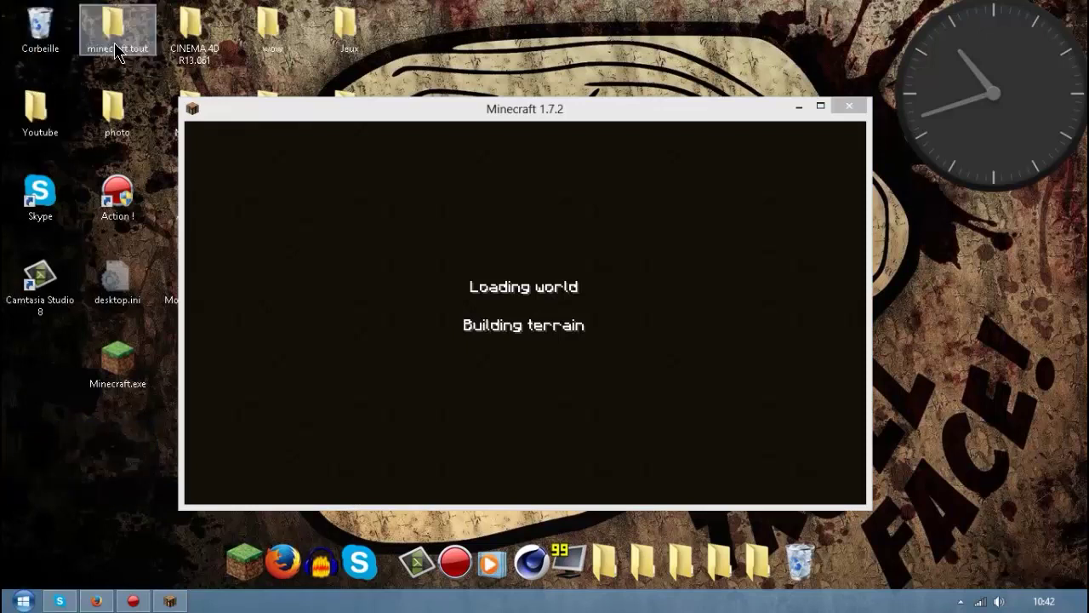
Step: Shift the game window aside, examine the files in the minecraft tout desktop folder, and close that folder
{"action": "left_click_drag", "start_coordinate": [295, 108], "coordinate": [435, 108]}
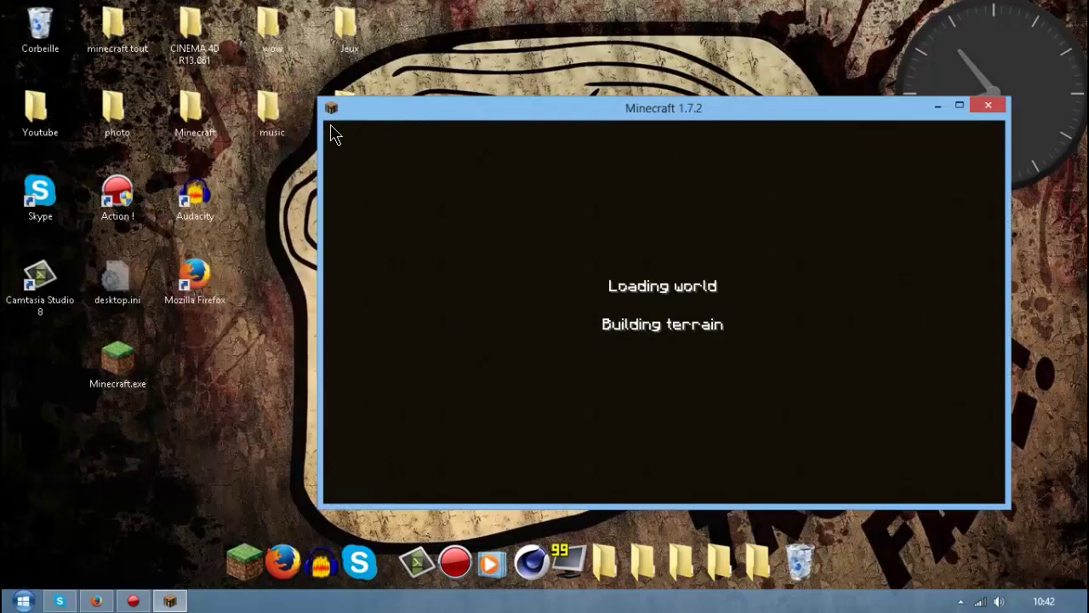
{"action": "double_click", "coordinate": [121, 29]}
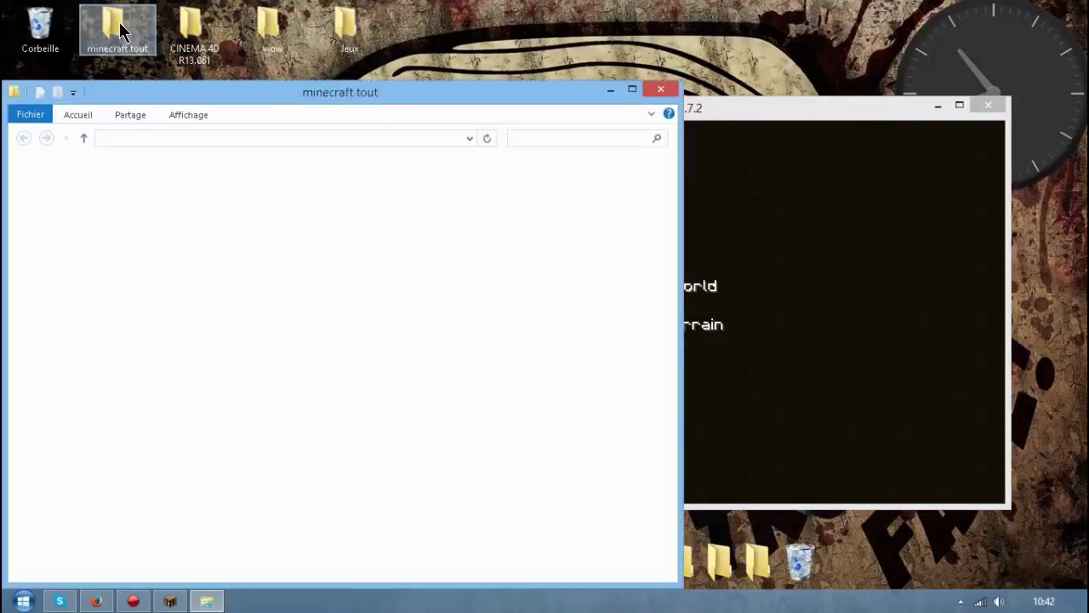
{"action": "left_click_drag", "start_coordinate": [232, 374], "coordinate": [248, 343]}
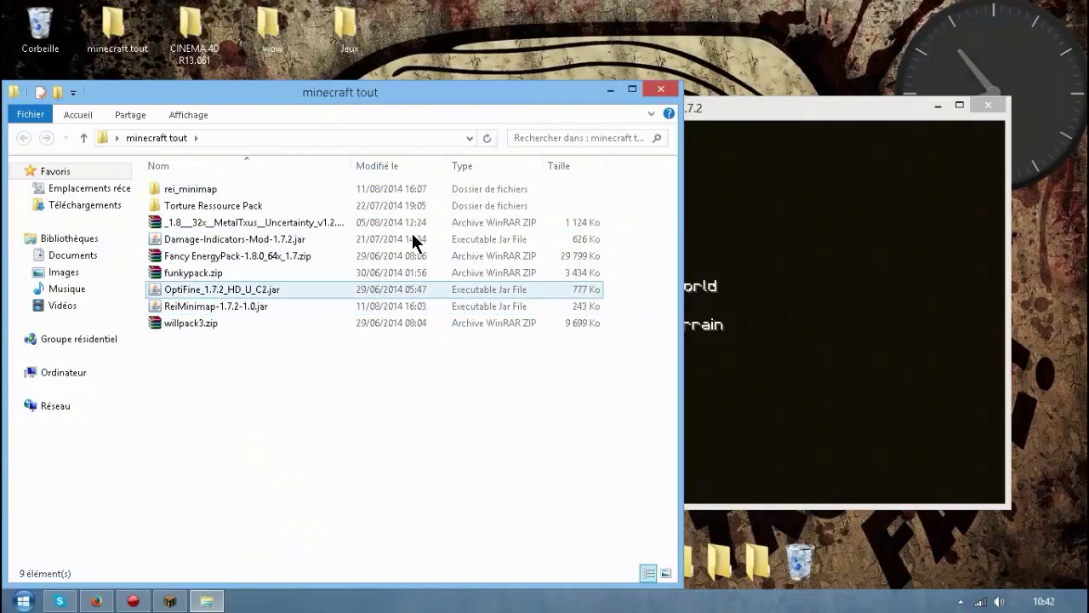
{"action": "left_click", "coordinate": [655, 90]}
{"action": "left_click_drag", "start_coordinate": [681, 113], "coordinate": [596, 116]}
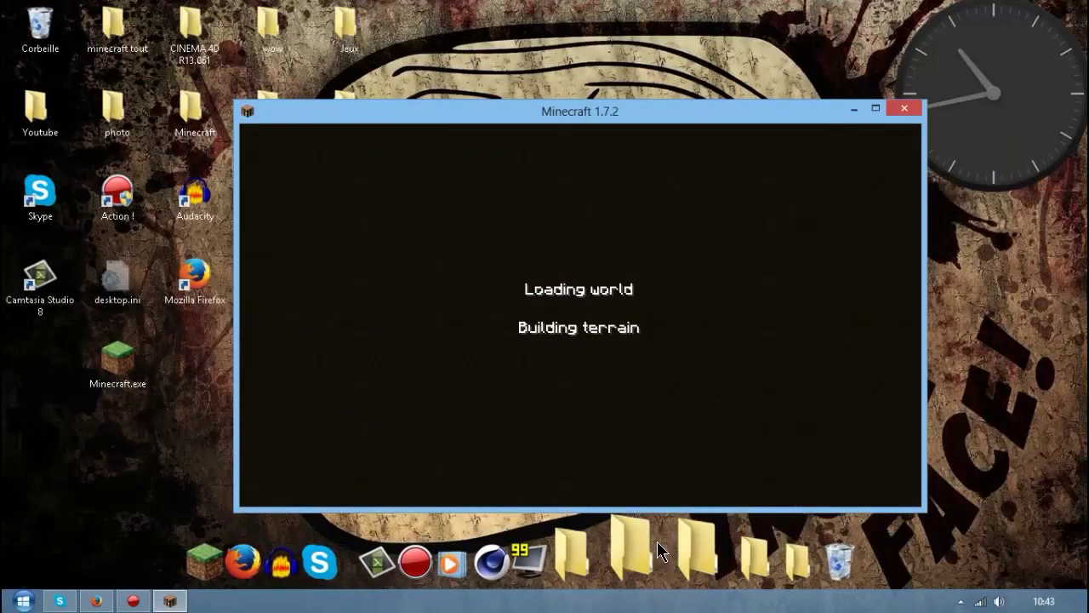
Step: Minimize the Minecraft window, restore it and try to maximize it
{"action": "left_click", "coordinate": [858, 110]}
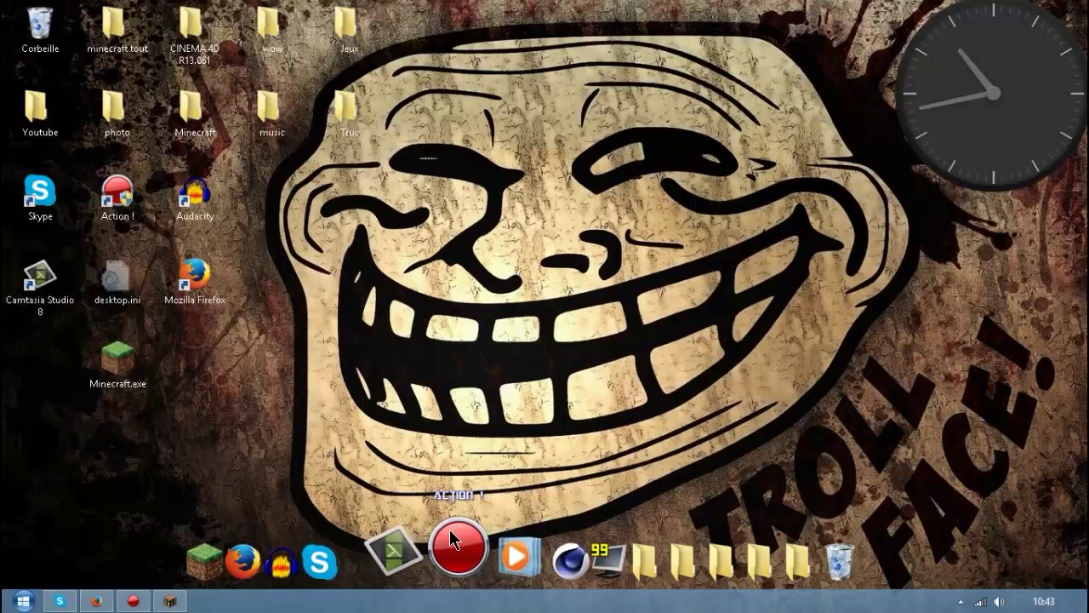
{"action": "left_click_drag", "start_coordinate": [343, 321], "coordinate": [500, 344]}
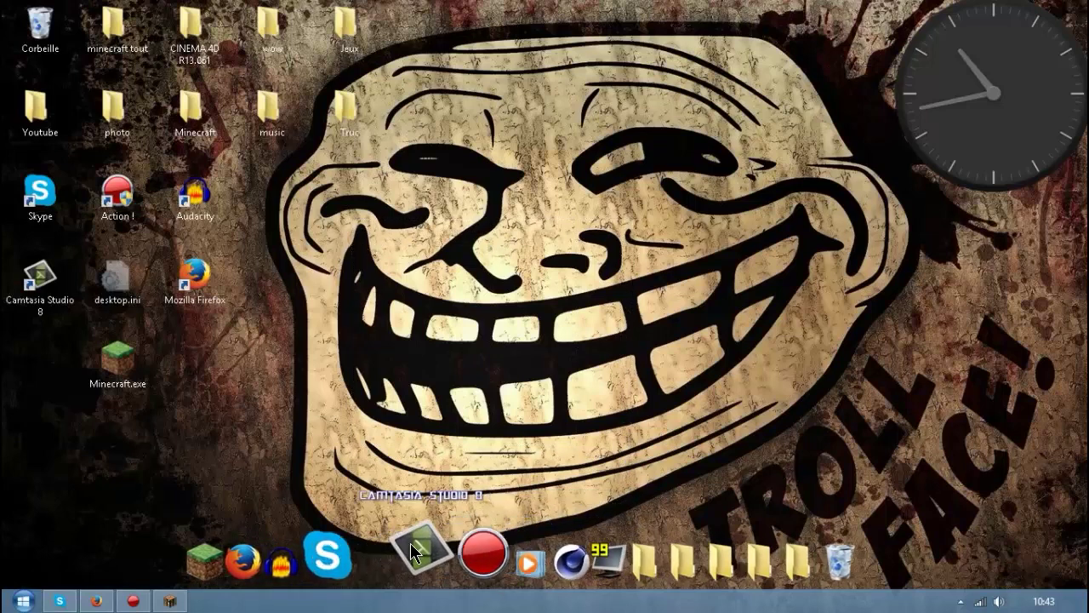
{"action": "left_click", "coordinate": [167, 602]}
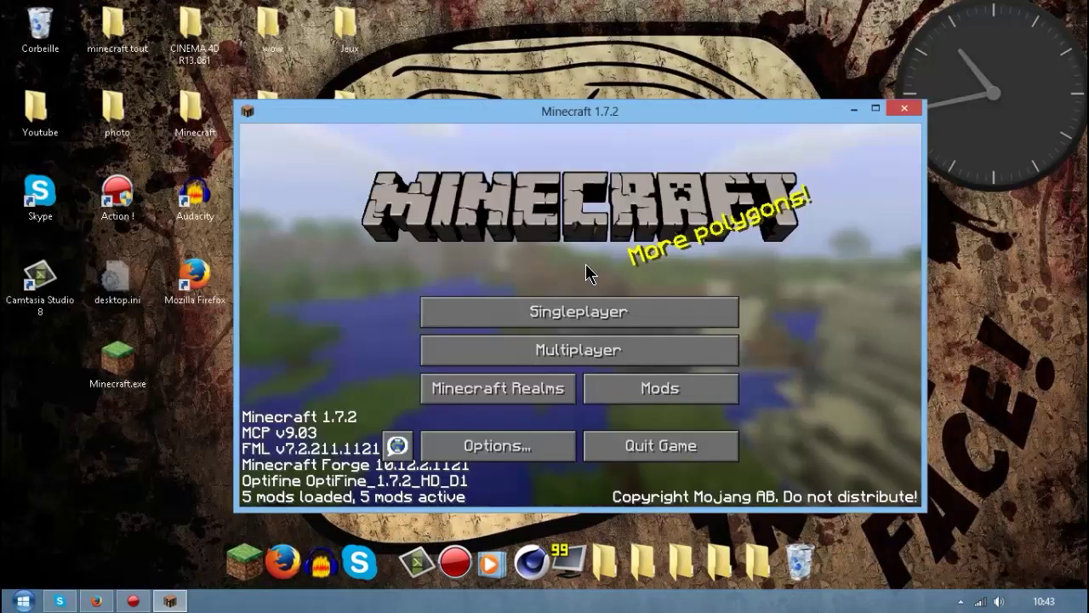
{"action": "left_click", "coordinate": [875, 109]}
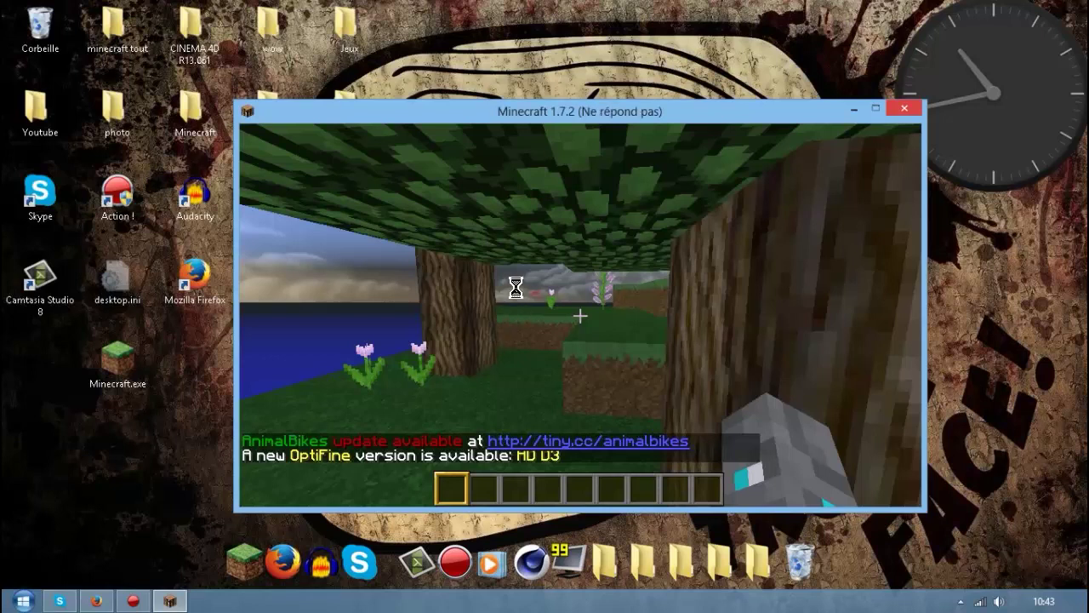
Step: Examine the More Swords Mod and AnimalBikes items on the second page of the creative inventory
{"action": "key", "text": "e"}
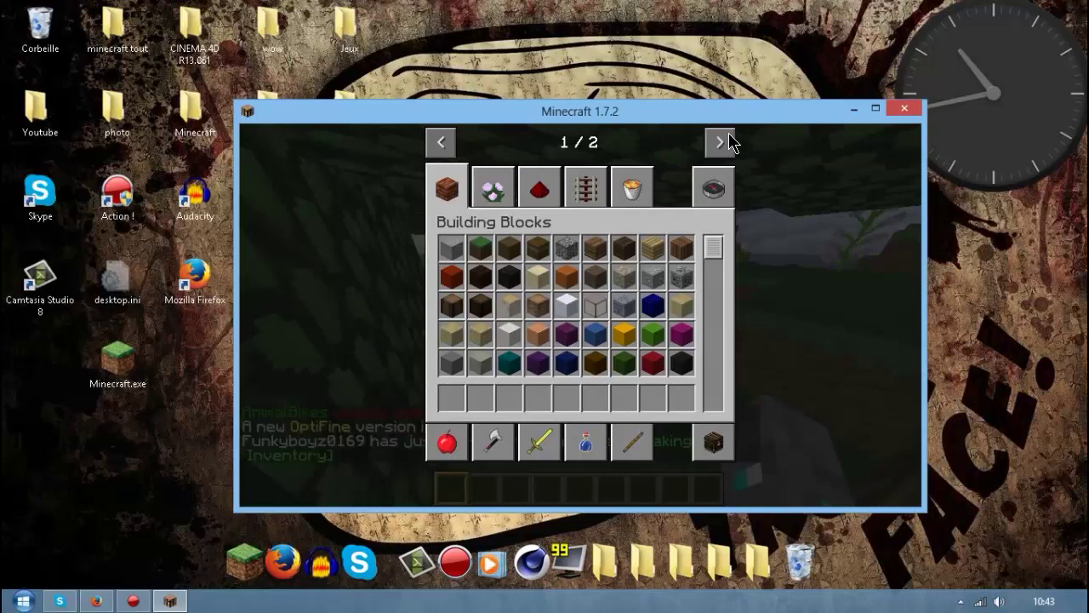
{"action": "left_click", "coordinate": [729, 140]}
{"action": "left_click", "coordinate": [540, 184]}
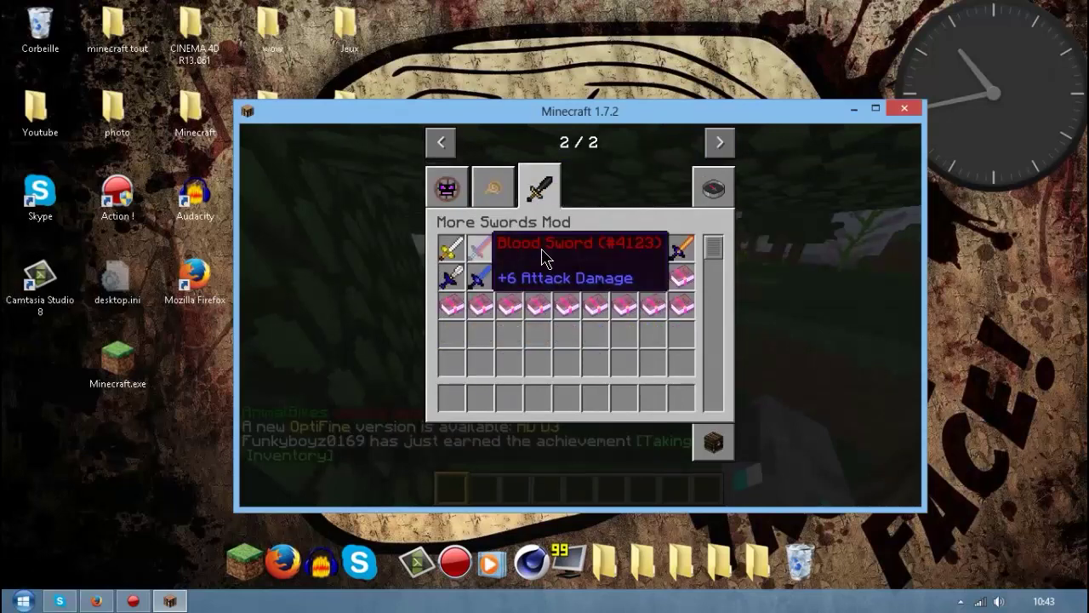
{"action": "left_click", "coordinate": [448, 185]}
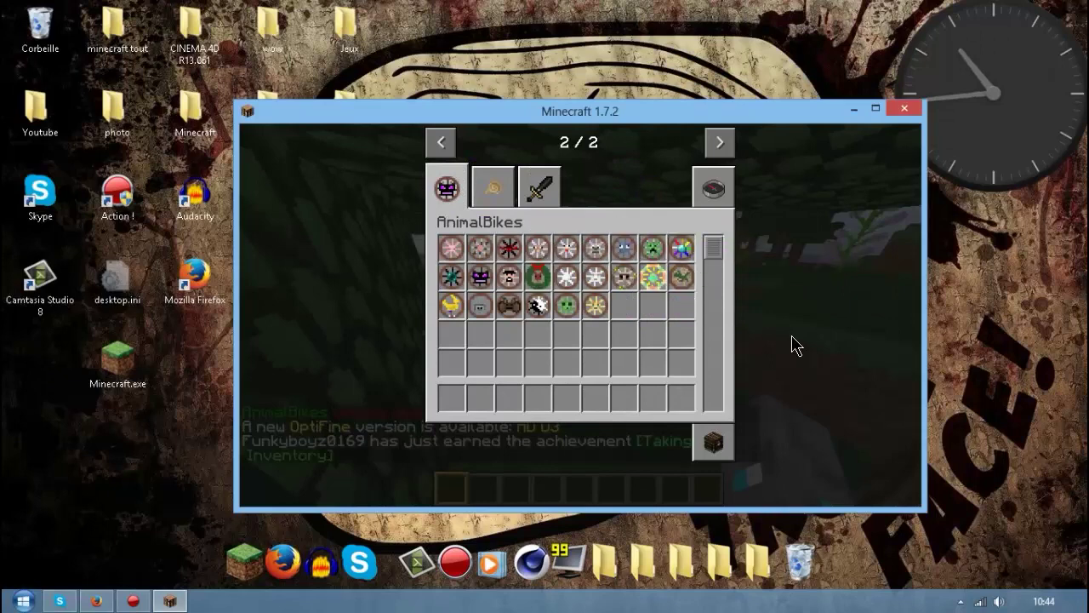
{"action": "key", "text": "Escape"}
Step: Set Max Framerate to Unlimited in the video settings, review the animation settings and return to the game
{"action": "key", "text": "Escape"}
{"action": "left_click", "coordinate": [494, 364]}
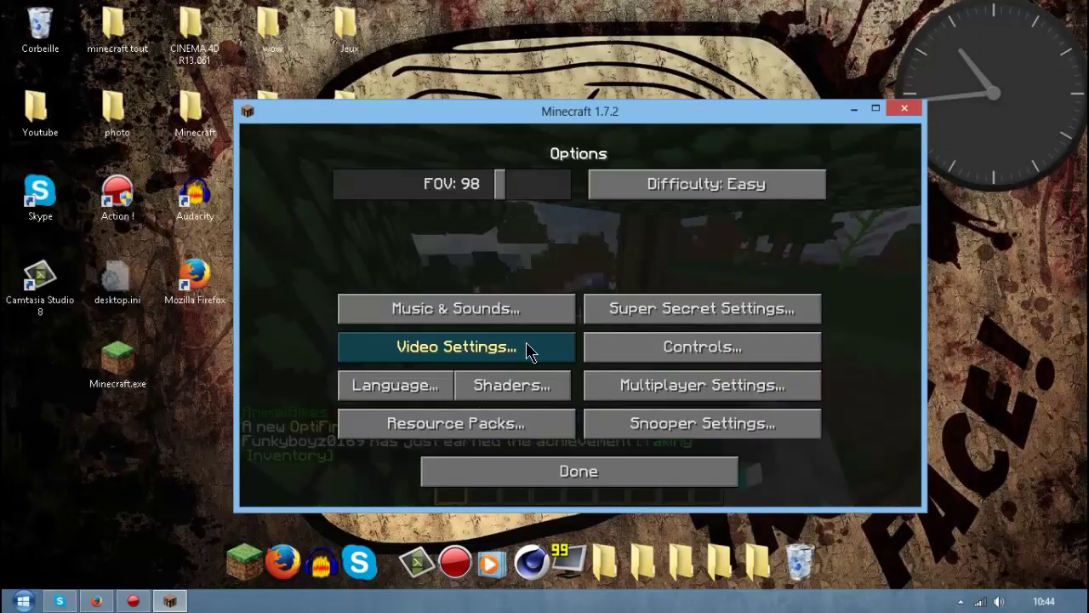
{"action": "left_click", "coordinate": [464, 353]}
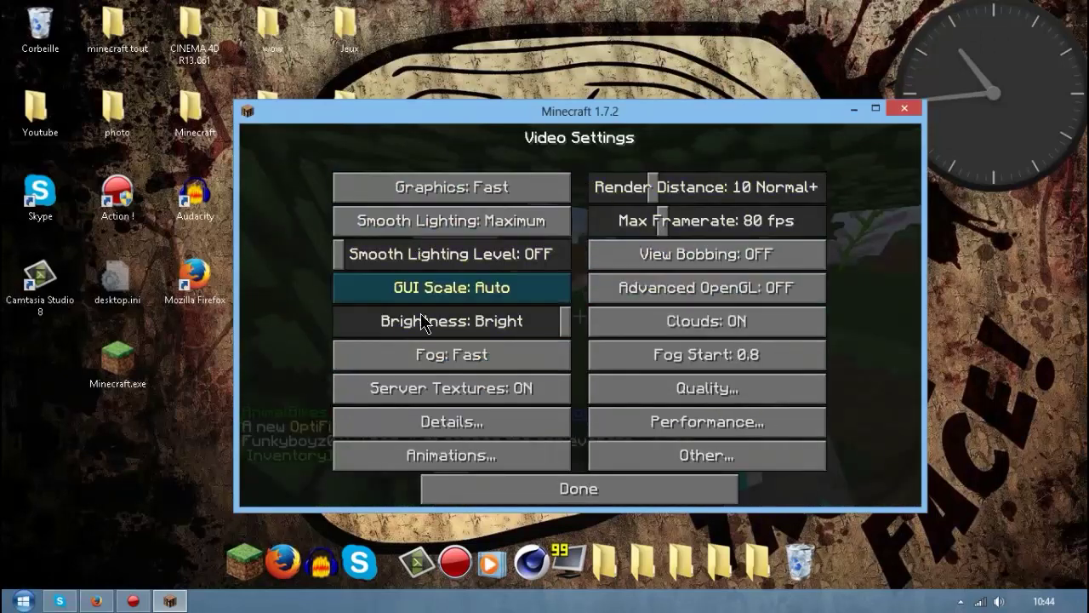
{"action": "left_click_drag", "start_coordinate": [657, 220], "coordinate": [820, 220]}
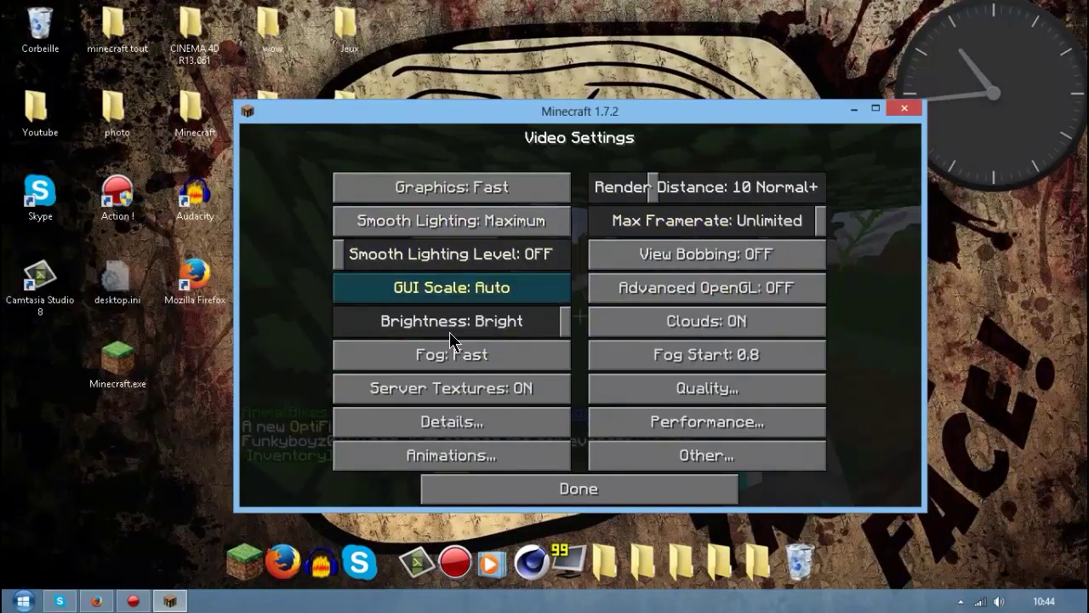
{"action": "left_click", "coordinate": [491, 459]}
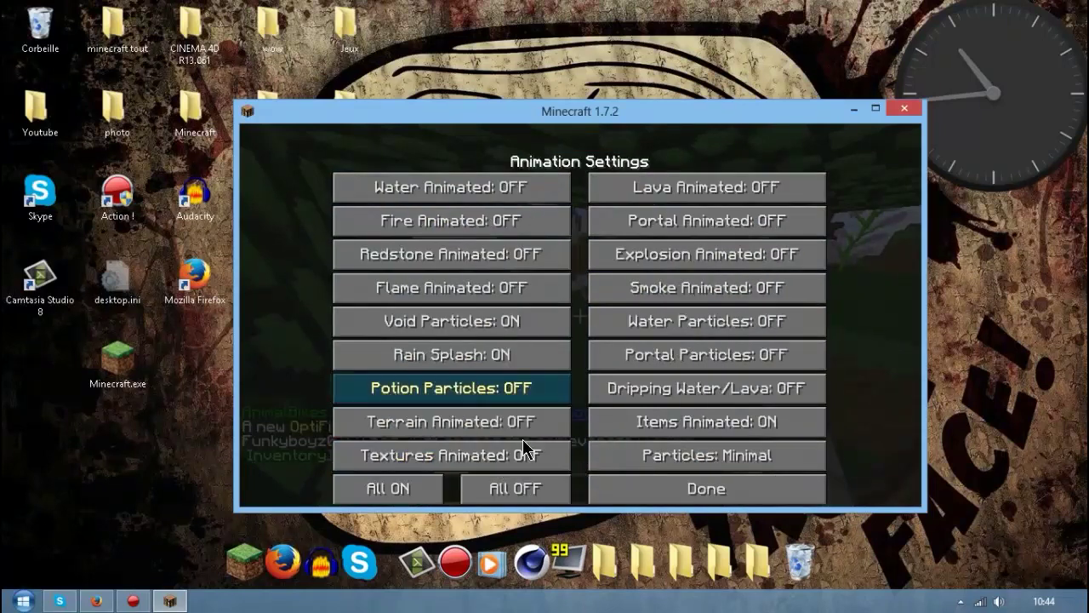
{"action": "left_click", "coordinate": [725, 500]}
{"action": "left_click", "coordinate": [652, 488]}
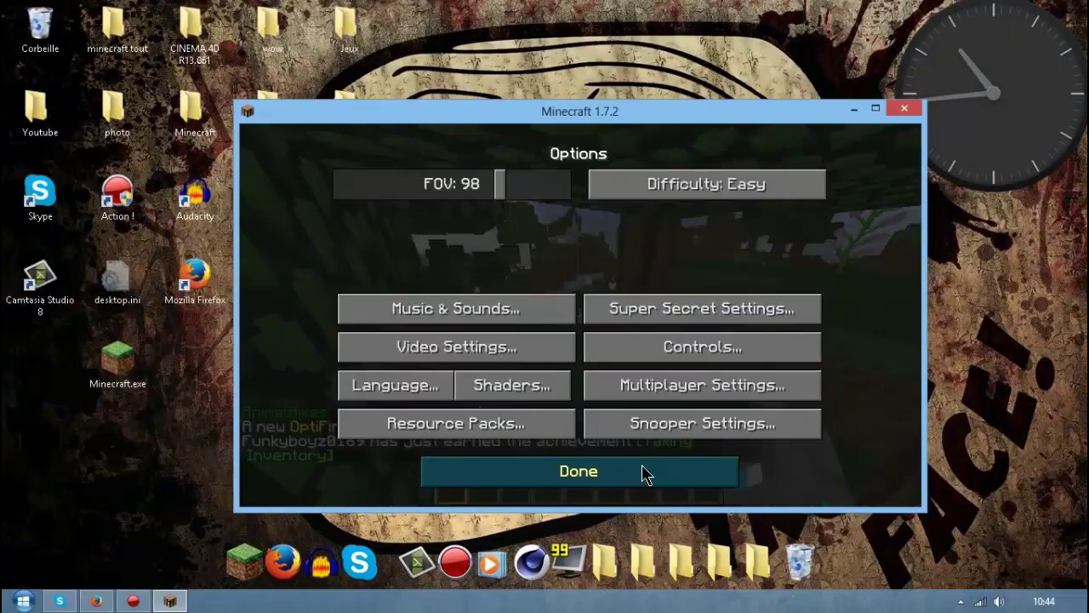
{"action": "left_click", "coordinate": [593, 470]}
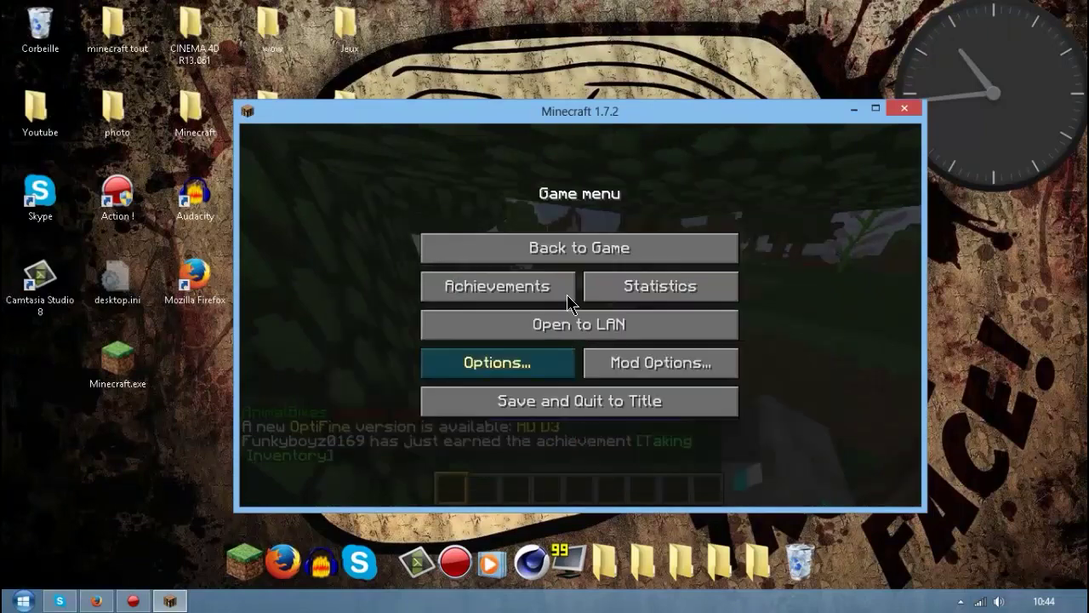
{"action": "left_click", "coordinate": [566, 248]}
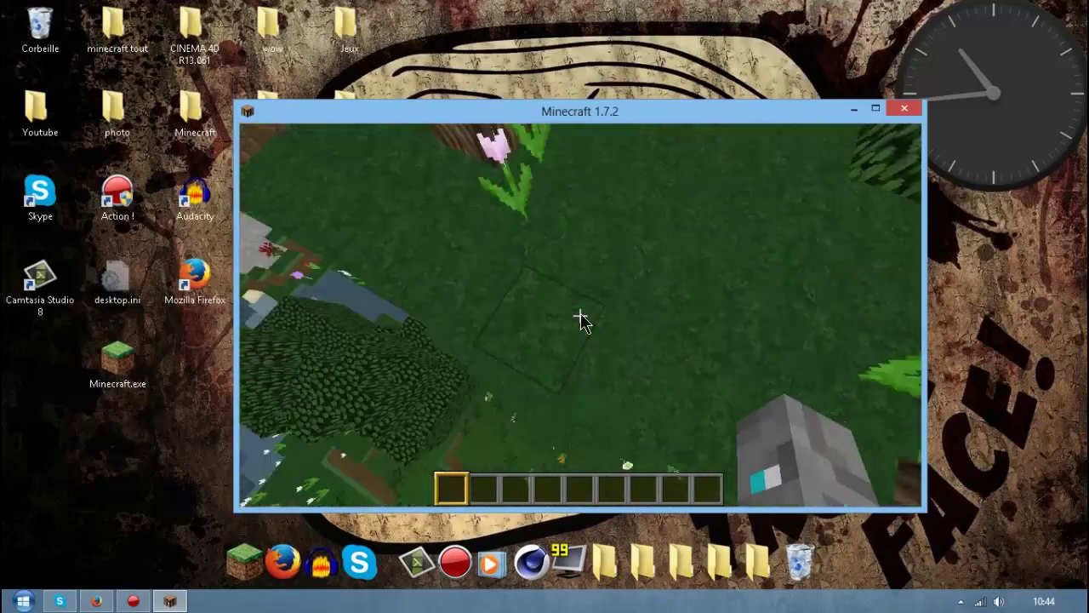
Step: Put the Chicken Bike from the AnimalBikes items into the first hotbar slot and close the inventory
{"action": "key", "text": "e"}
{"action": "left_click", "coordinate": [567, 248]}
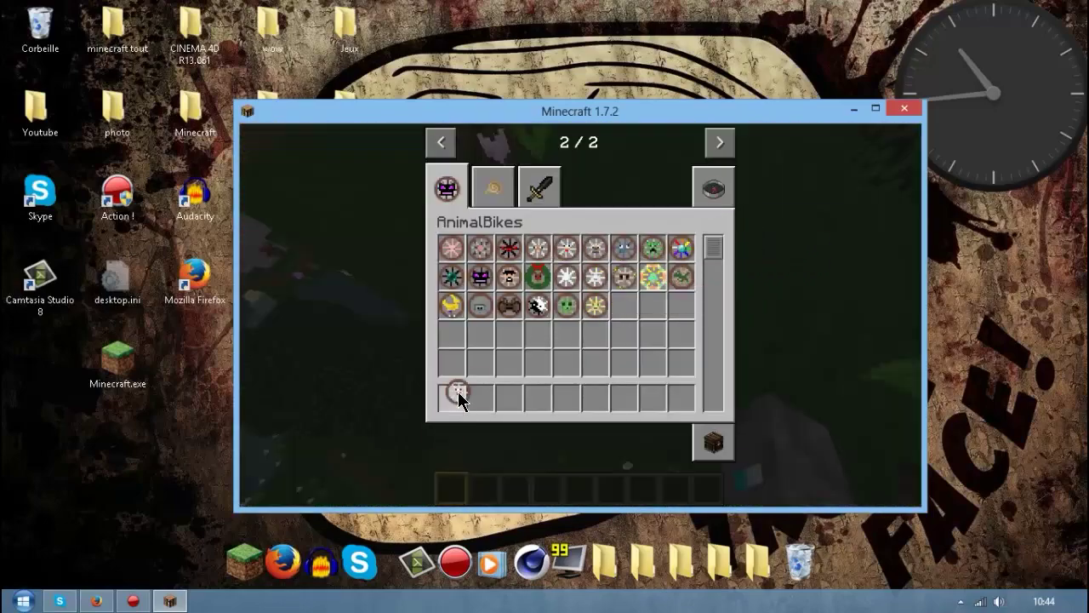
{"action": "left_click", "coordinate": [459, 393]}
{"action": "key", "text": "e"}
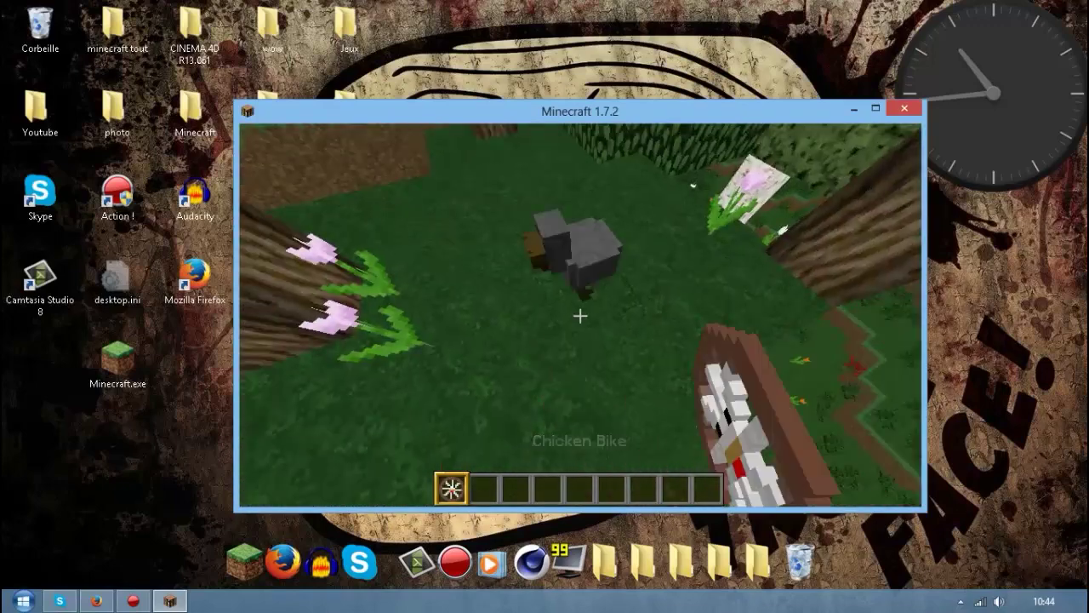
Step: Spawn the Chicken Bike on the grass, mount it and ride forward across the flowery hills
{"action": "right_click", "coordinate": [580, 315]}
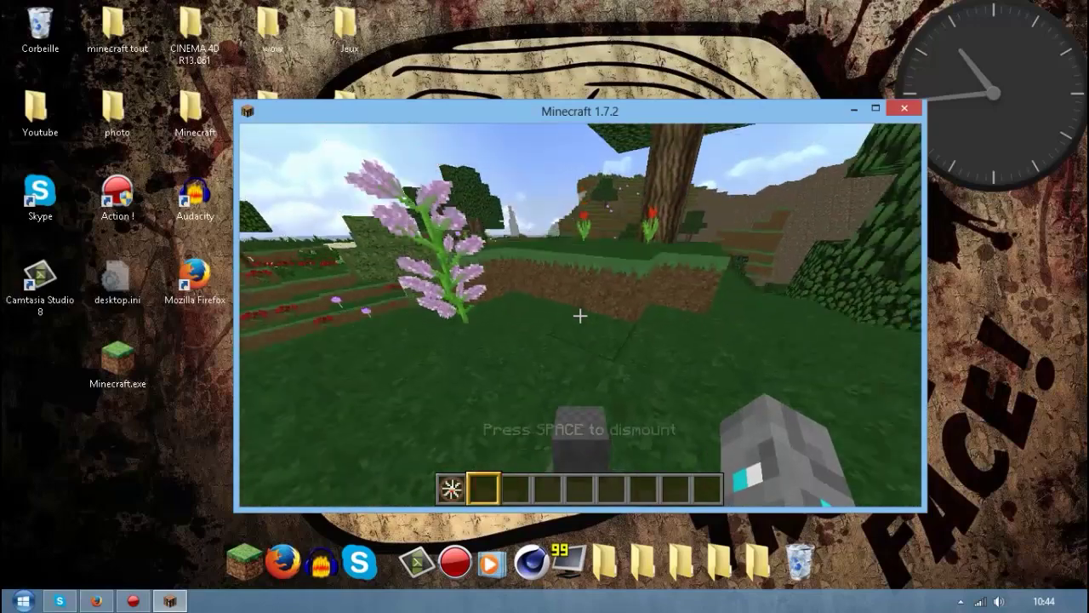
{"action": "key", "text": "w"}
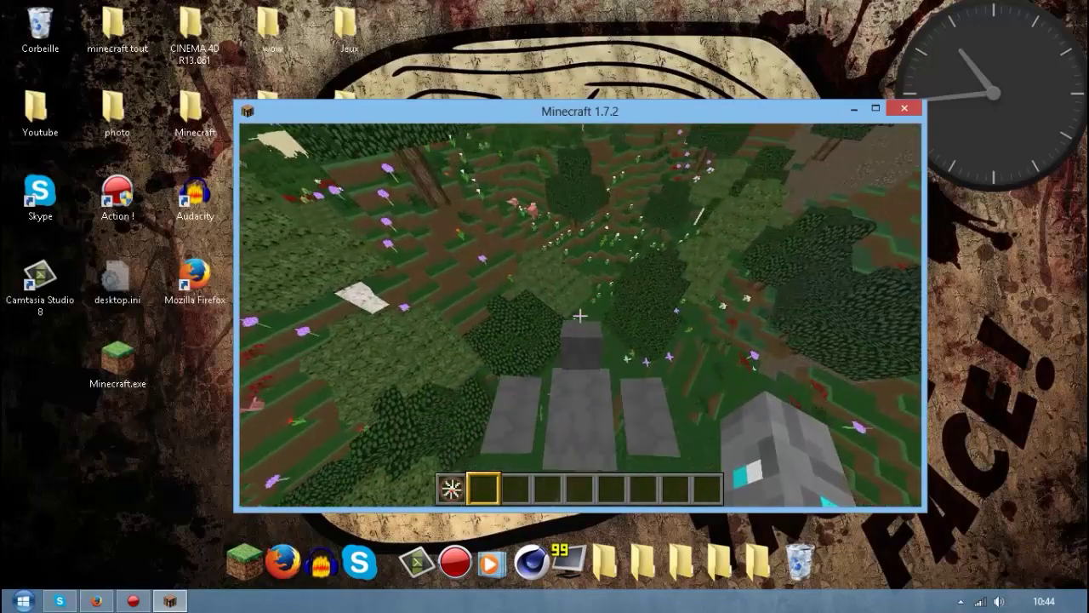
{"action": "key", "text": "w"}
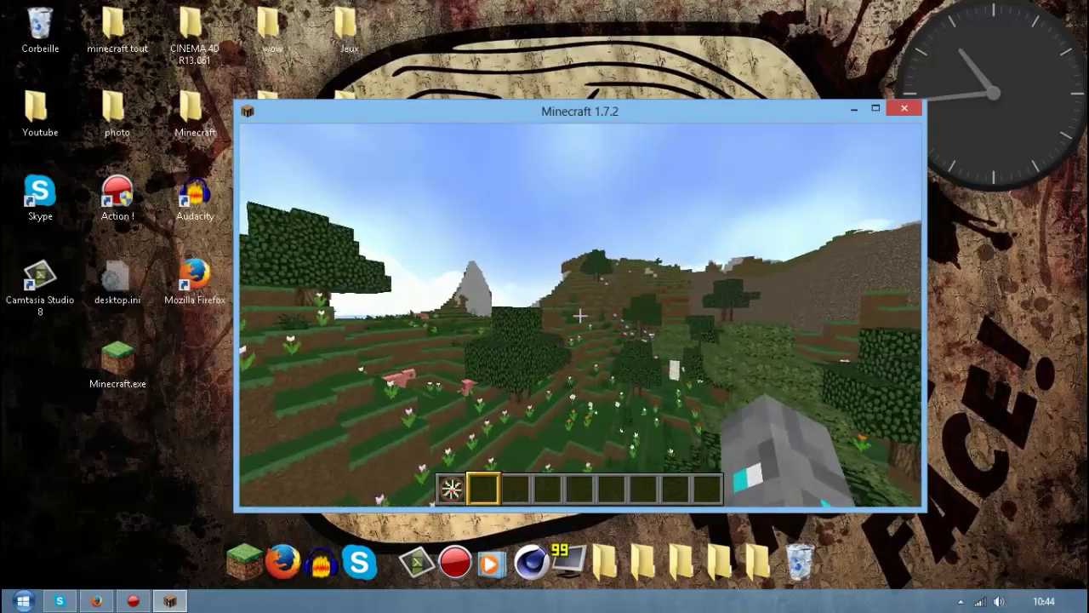
{"action": "key", "text": "w"}
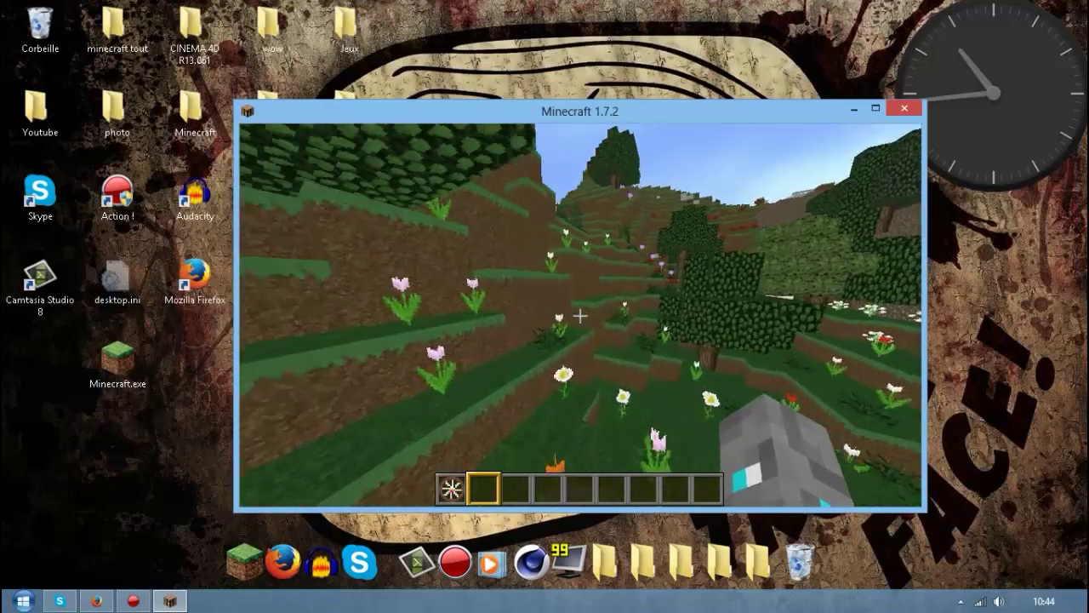
Step: Replace the Chicken Bike in the first hotbar slot with the Adminium Ark from the More Swords Mod items
{"action": "key", "text": "e"}
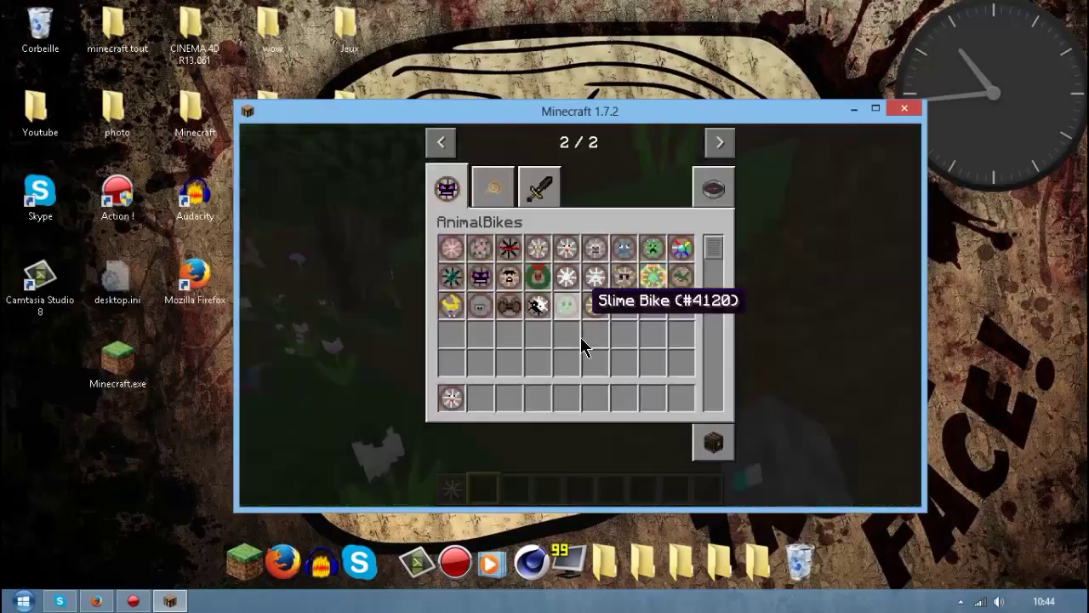
{"action": "left_click", "coordinate": [456, 396]}
{"action": "left_click", "coordinate": [539, 185]}
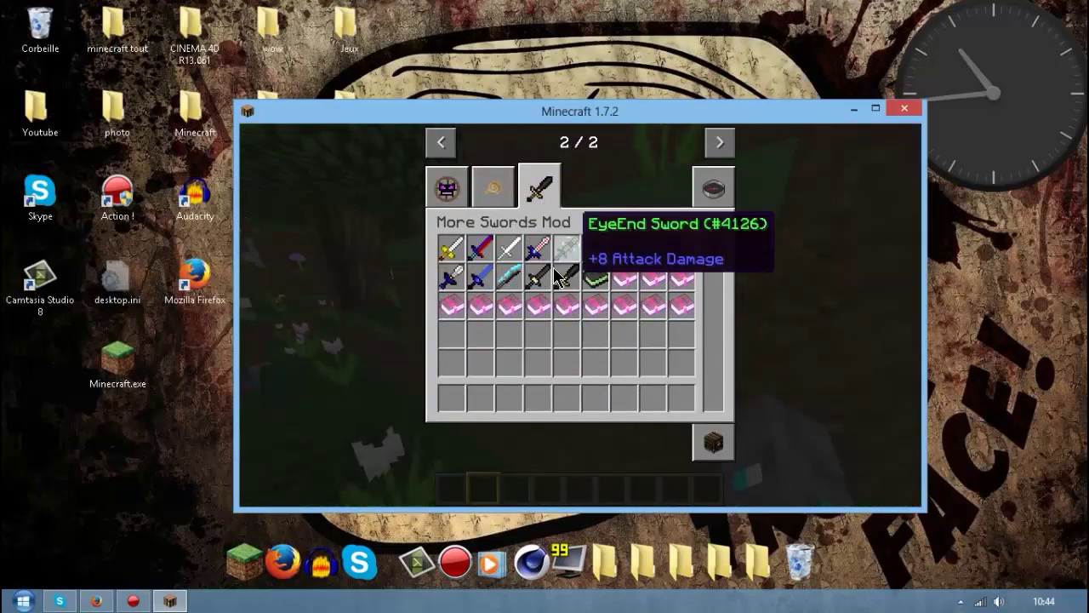
{"action": "left_click", "coordinate": [564, 281]}
{"action": "left_click", "coordinate": [451, 396]}
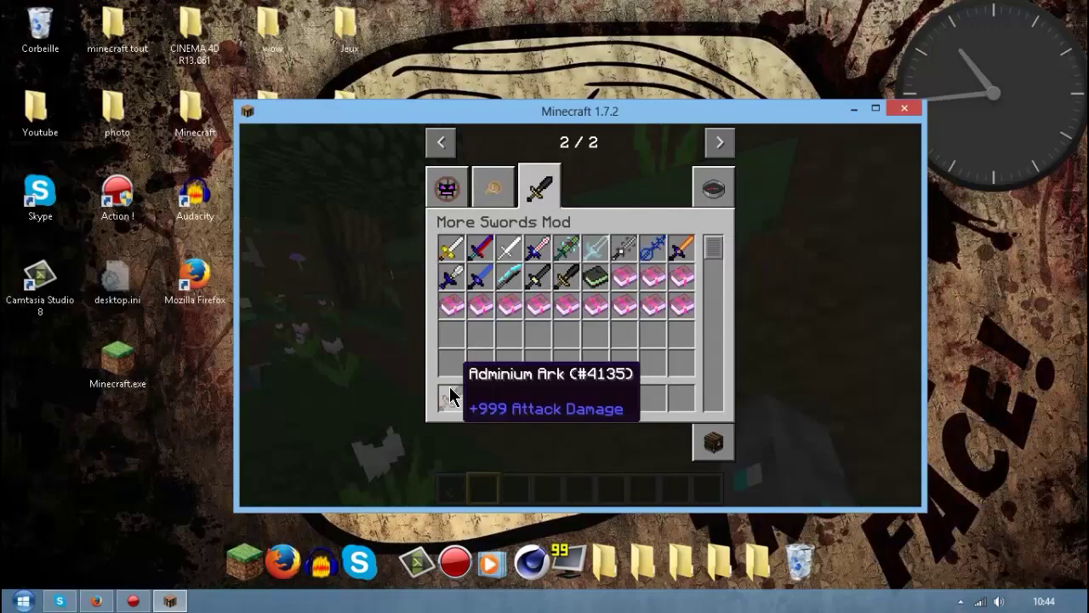
Step: Close the inventory and walk with the Adminium Ark in hand across the grassy hills to the pigs
{"action": "key", "text": "e"}
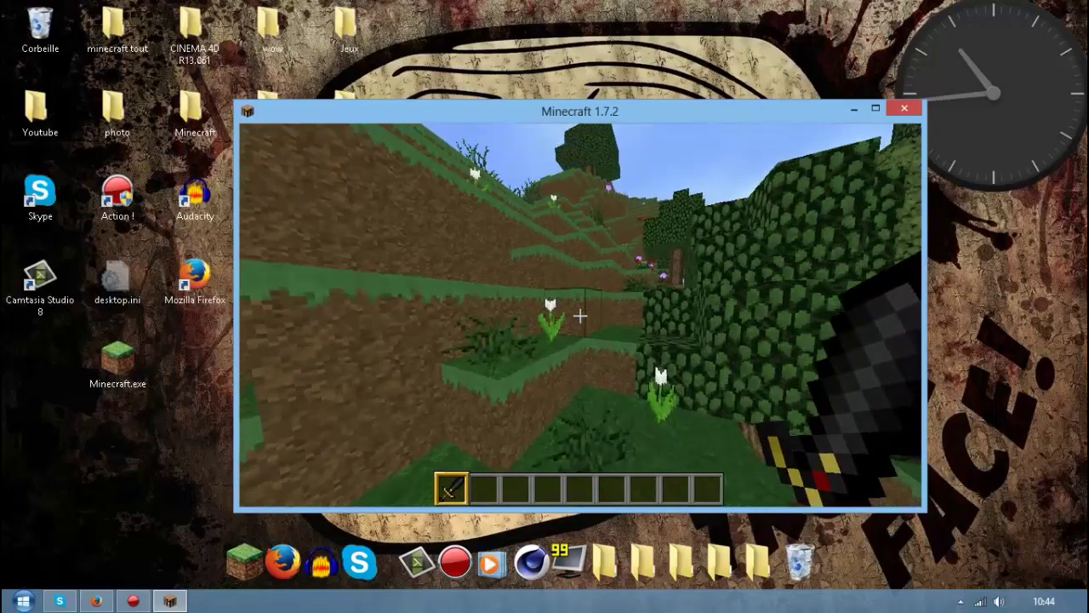
{"action": "key", "text": "w"}
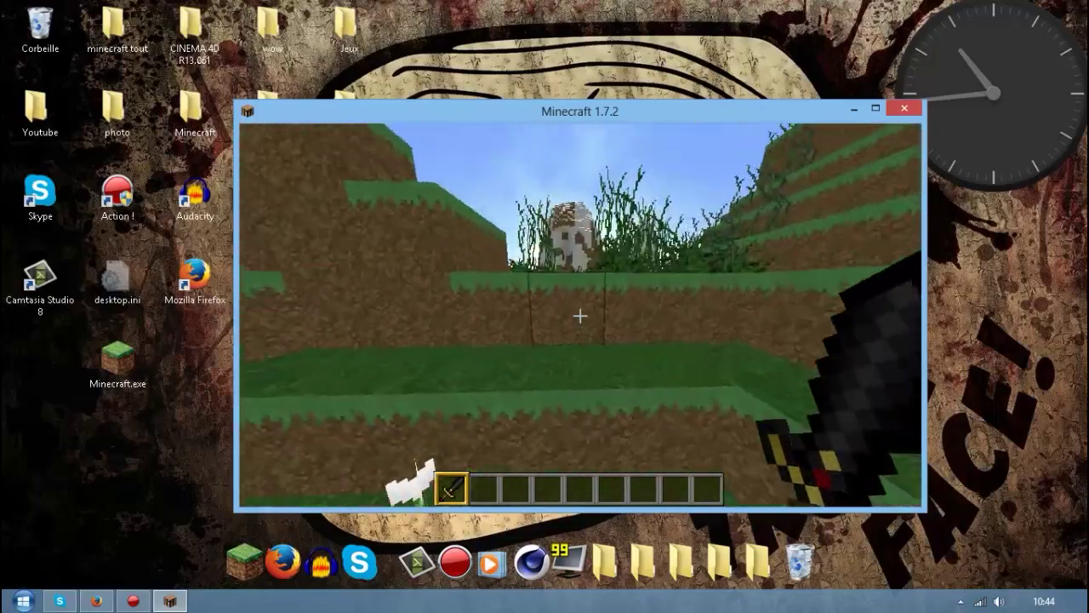
{"action": "key", "text": "w"}
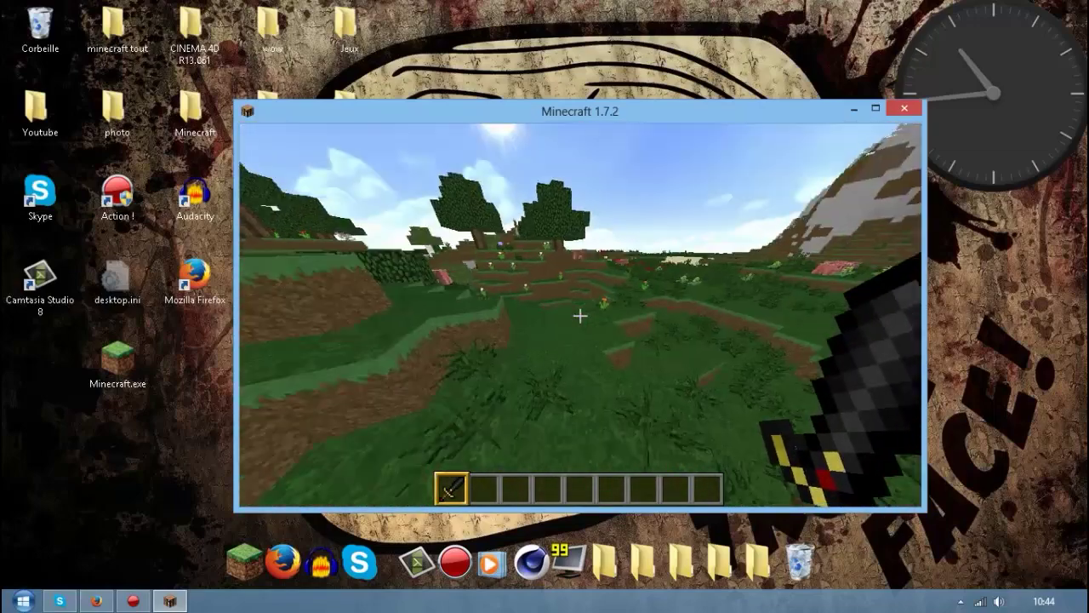
{"action": "key", "text": "w"}
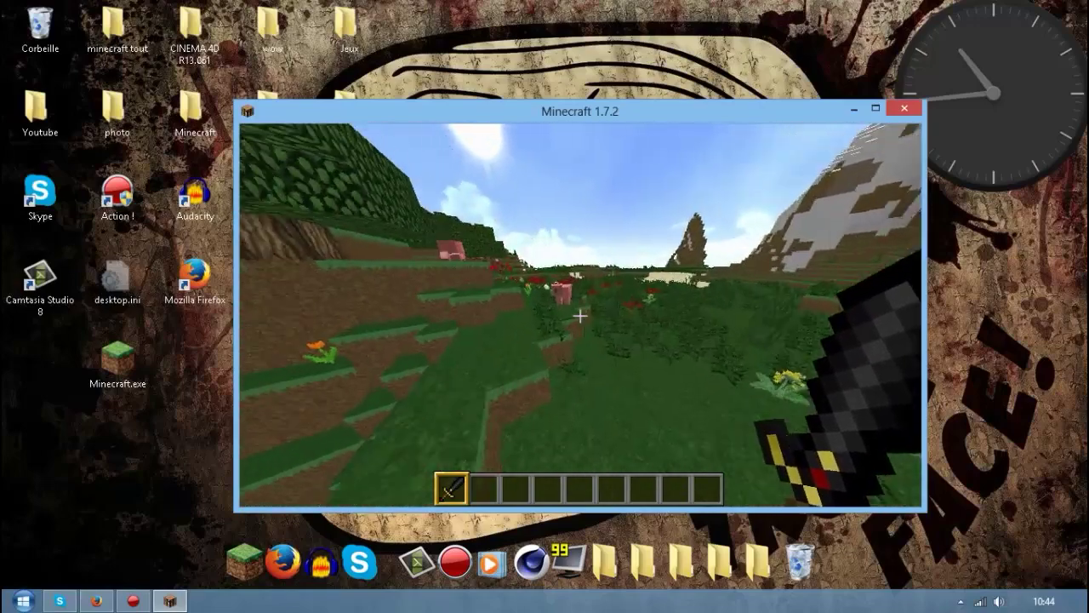
{"action": "key", "text": "w"}
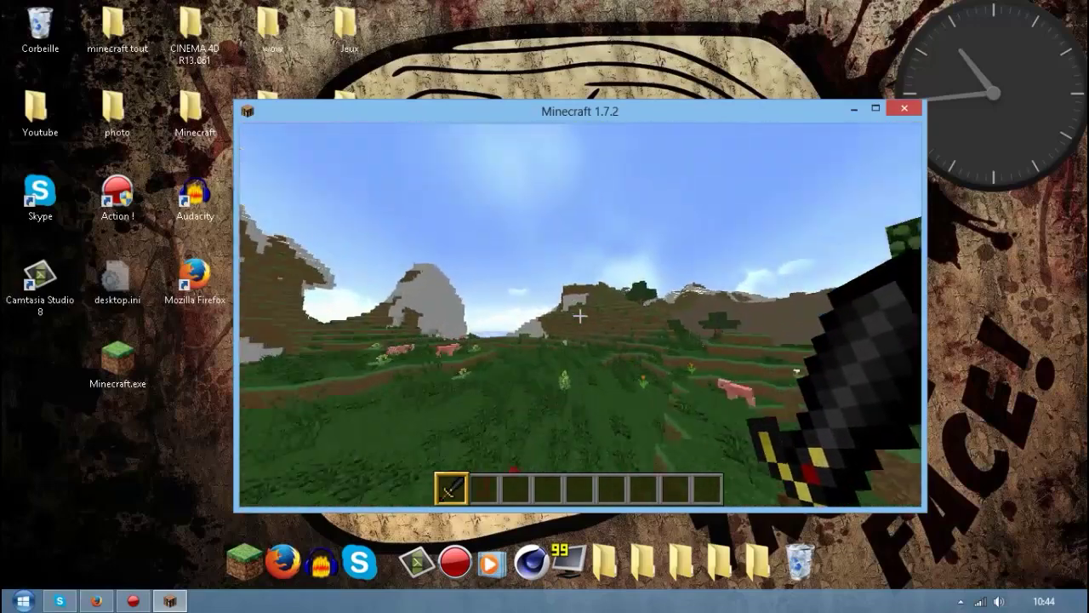
{"action": "key", "text": "w"}
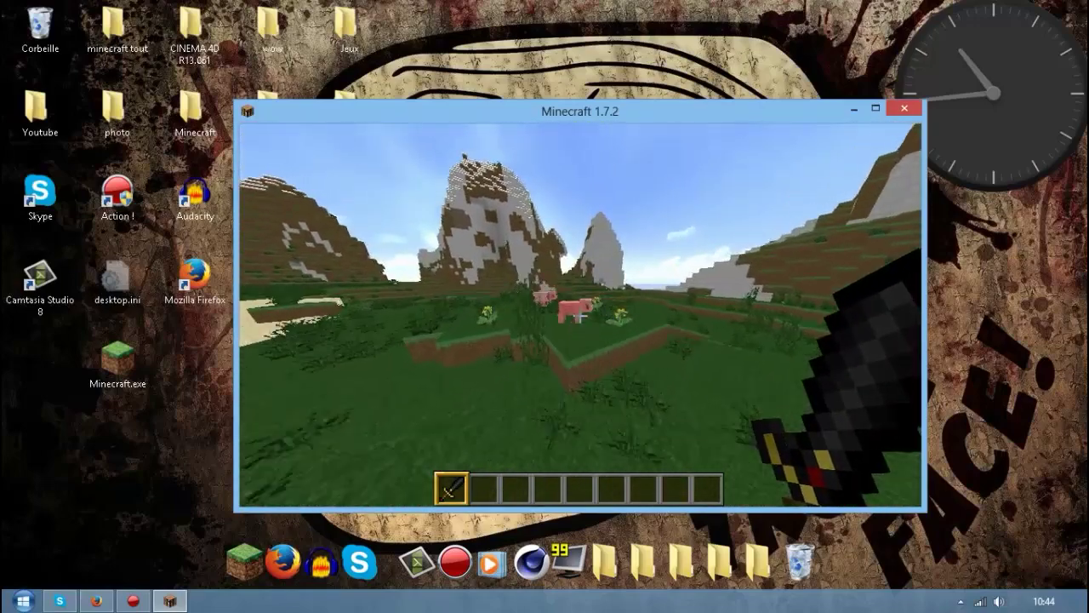
Step: Kill pigs with the Adminium Ark, collect the dropped raw porkchops and hold them from the second hotbar slot
{"action": "left_click", "coordinate": [579, 316]}
{"action": "left_click", "coordinate": [579, 315]}
{"action": "left_click", "coordinate": [580, 316]}
{"action": "left_click", "coordinate": [579, 316]}
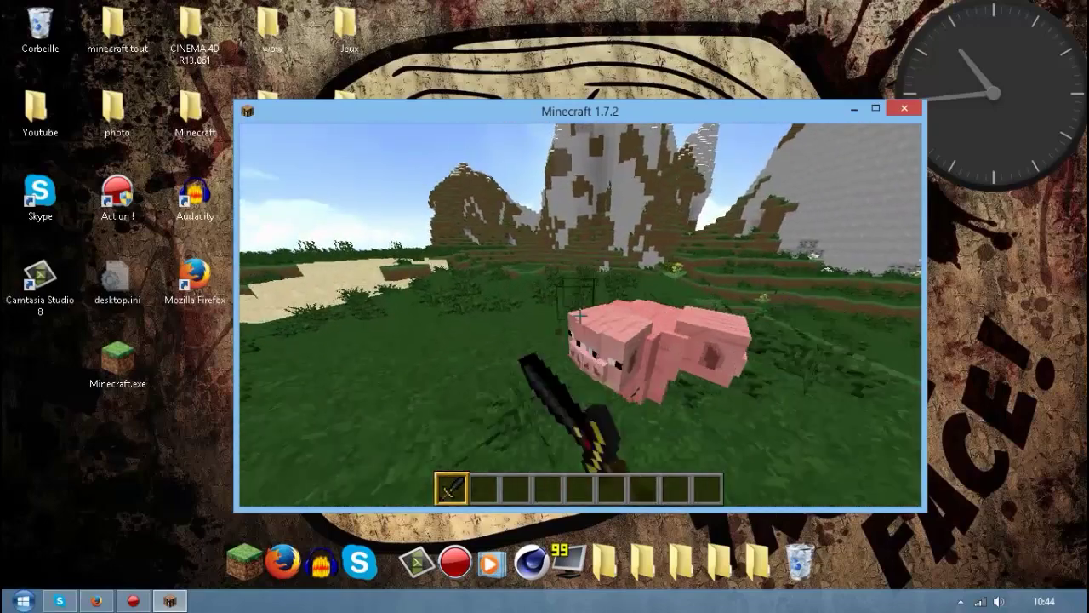
{"action": "left_click", "coordinate": [579, 316]}
{"action": "left_click", "coordinate": [580, 315]}
{"action": "left_click", "coordinate": [580, 316]}
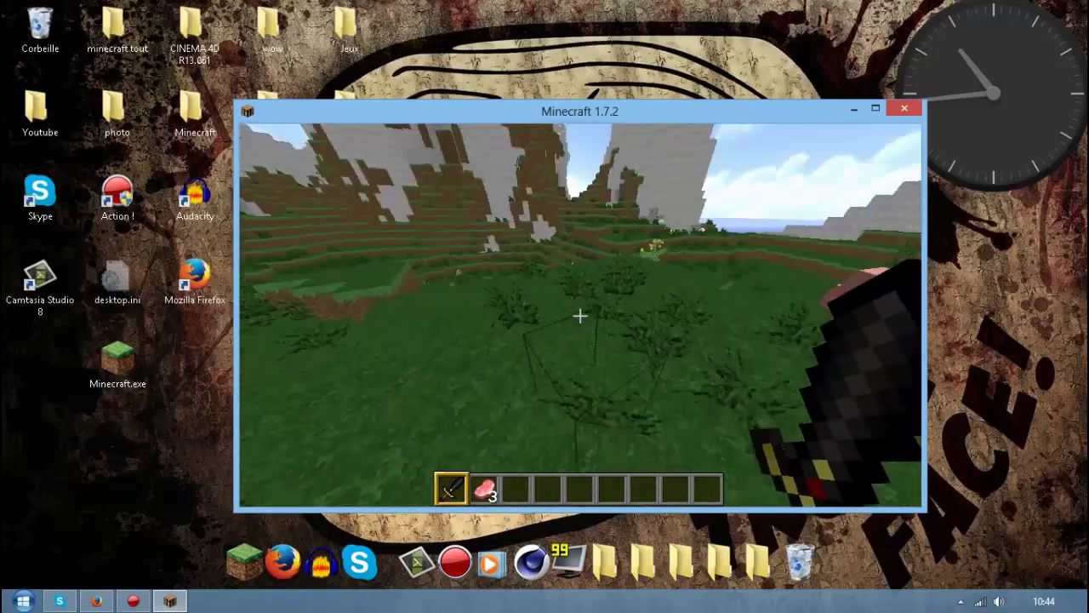
{"action": "left_click", "coordinate": [580, 316]}
{"action": "key", "text": "2"}
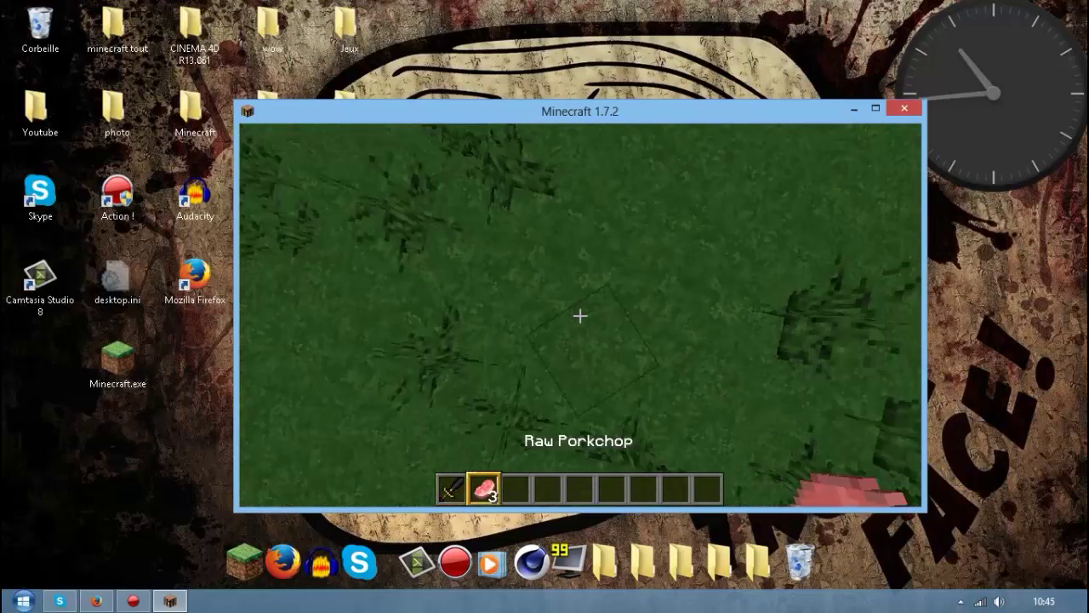
Step: Open the shader settings from the game options, view the shaderpacks folder and close the folder window
{"action": "key", "text": "Escape"}
{"action": "left_click", "coordinate": [515, 362]}
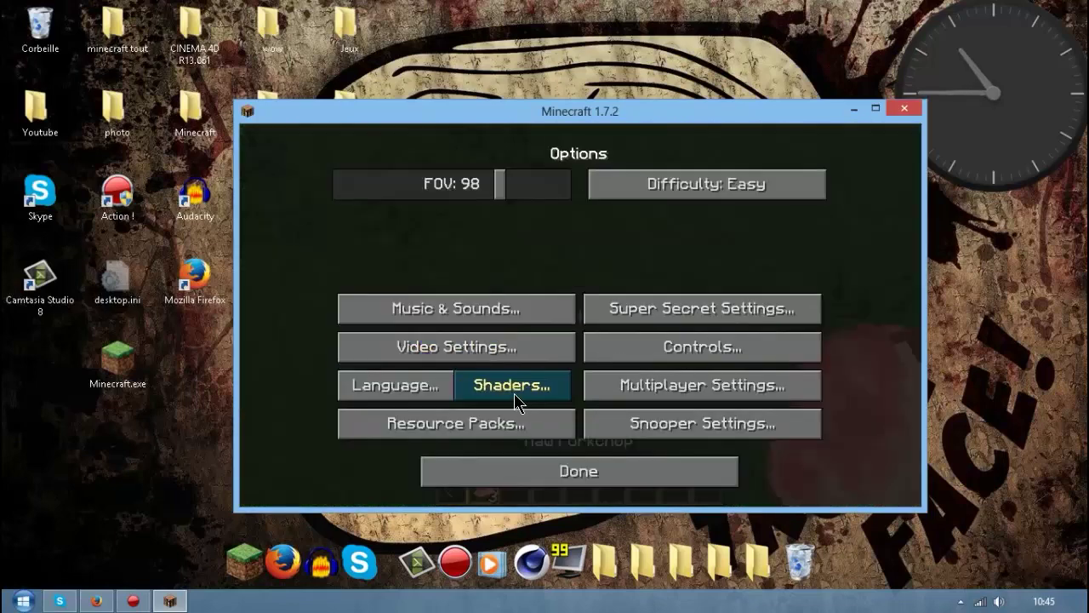
{"action": "left_click", "coordinate": [514, 393]}
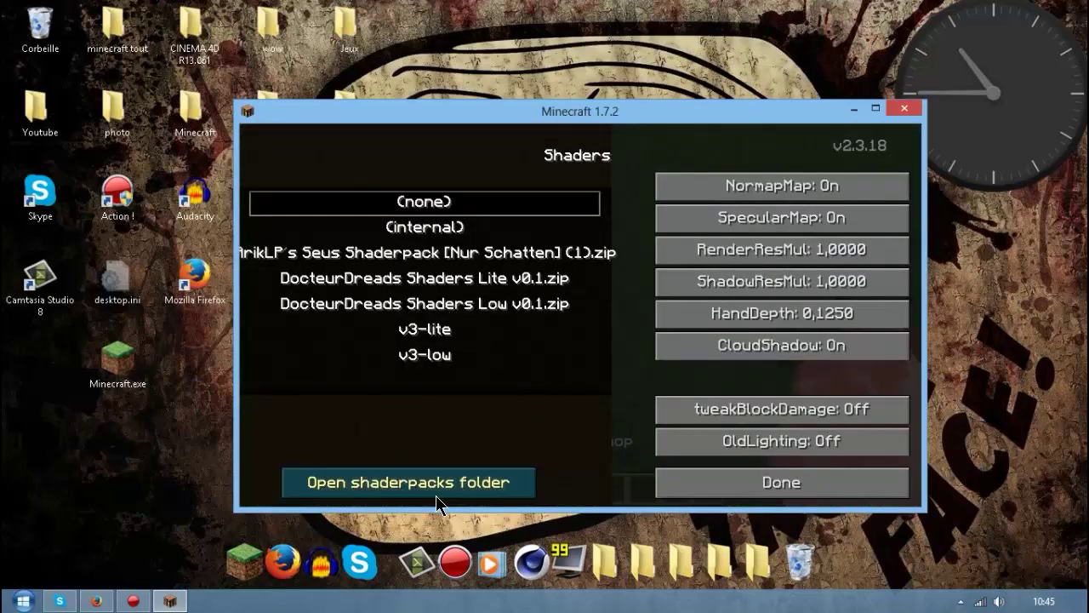
{"action": "left_click", "coordinate": [706, 481]}
{"action": "left_click", "coordinate": [496, 390]}
{"action": "left_click", "coordinate": [423, 484]}
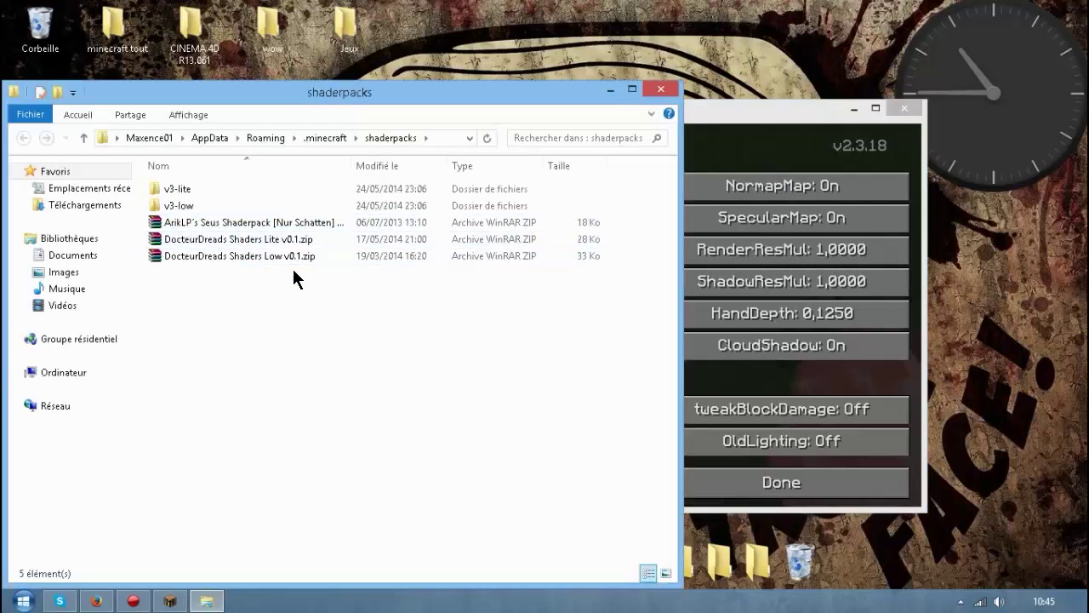
{"action": "left_click", "coordinate": [663, 90]}
Step: Apply the v3-lite shader pack and return to the game
{"action": "left_click", "coordinate": [428, 336]}
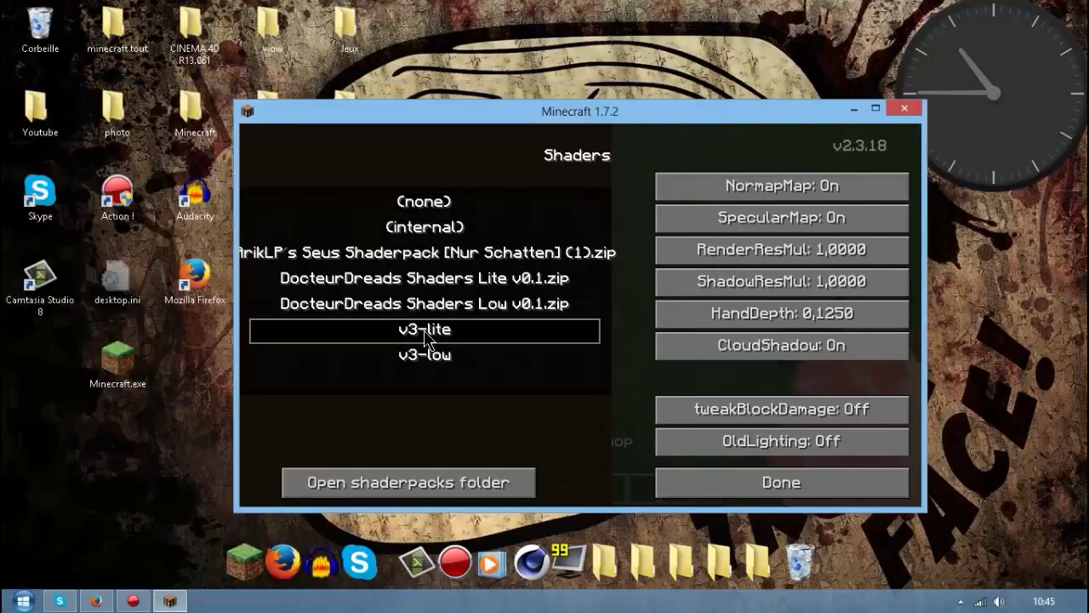
{"action": "left_click", "coordinate": [722, 484]}
{"action": "left_click", "coordinate": [651, 468]}
{"action": "left_click", "coordinate": [668, 255]}
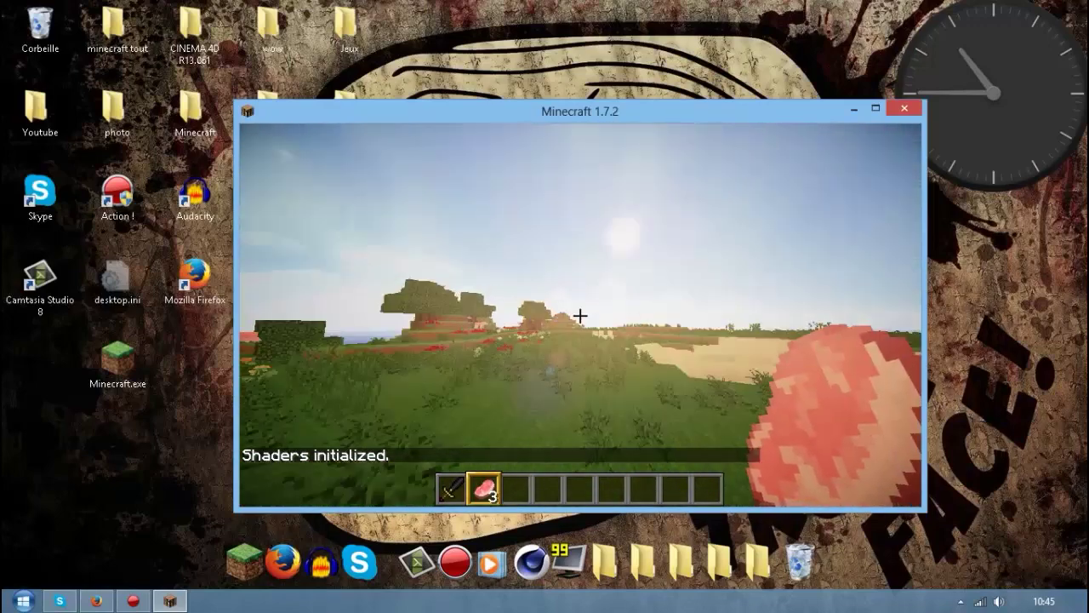
Step: Kill another pig with the Adminium Ark, collect its porkchops and check the inventory with the third hotbar slot selected
{"action": "key", "text": "1"}
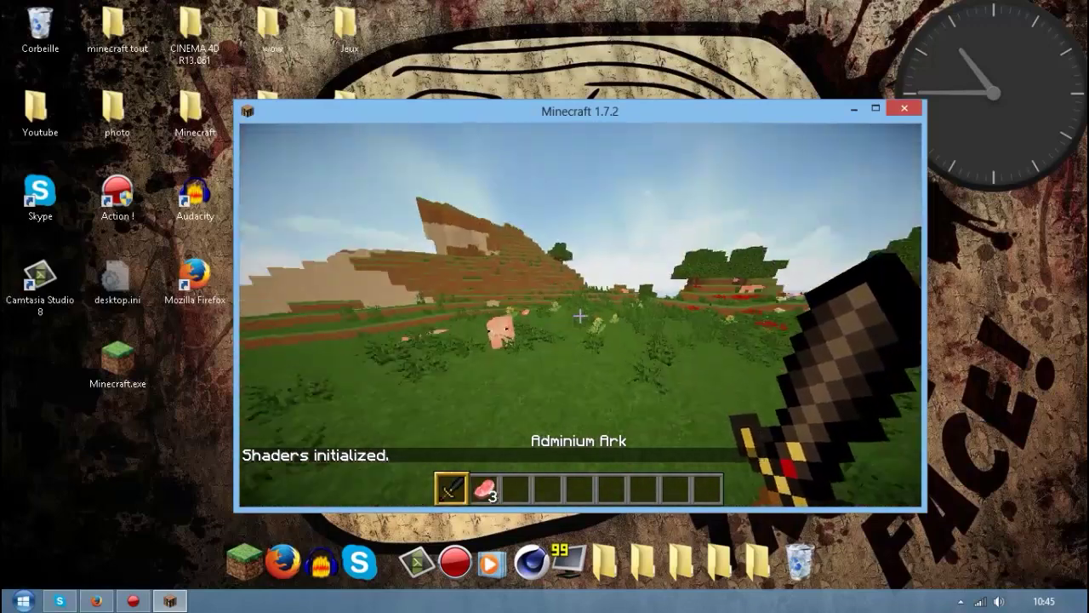
{"action": "left_click", "coordinate": [580, 315]}
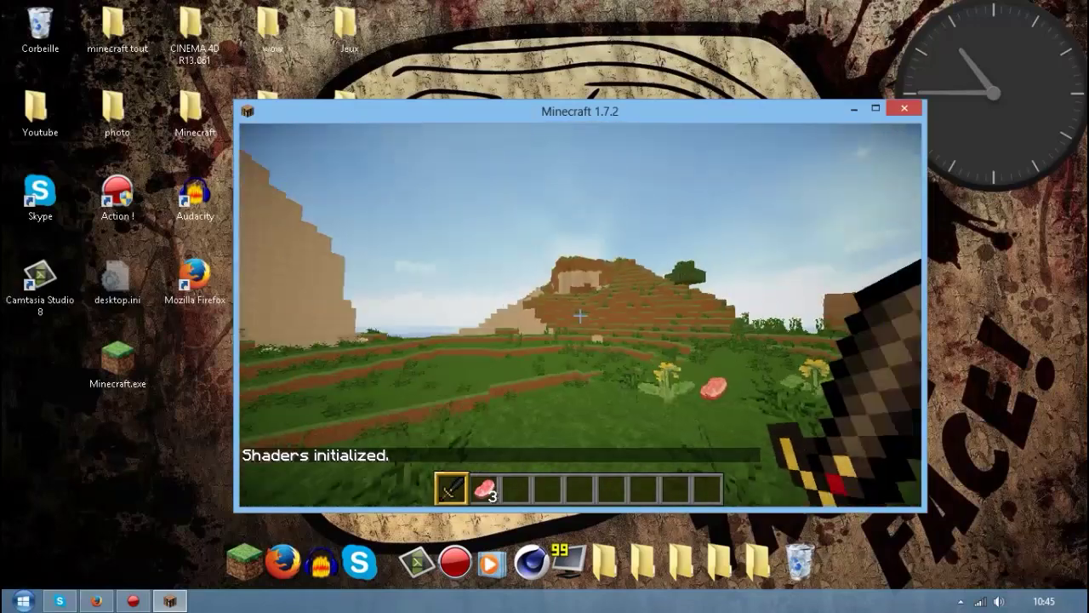
{"action": "key", "text": "3"}
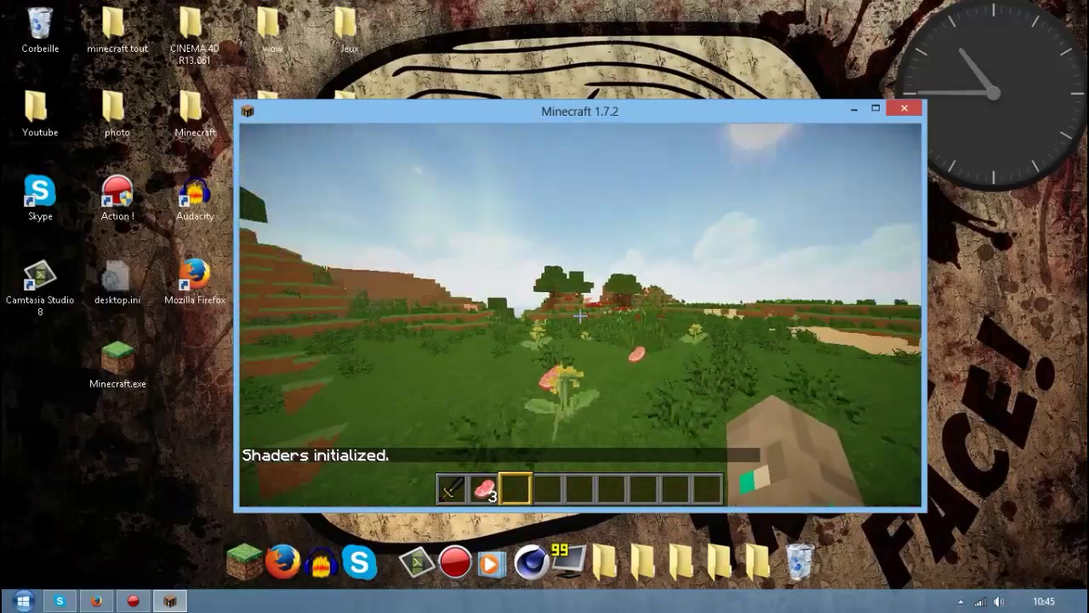
{"action": "key", "text": "e"}
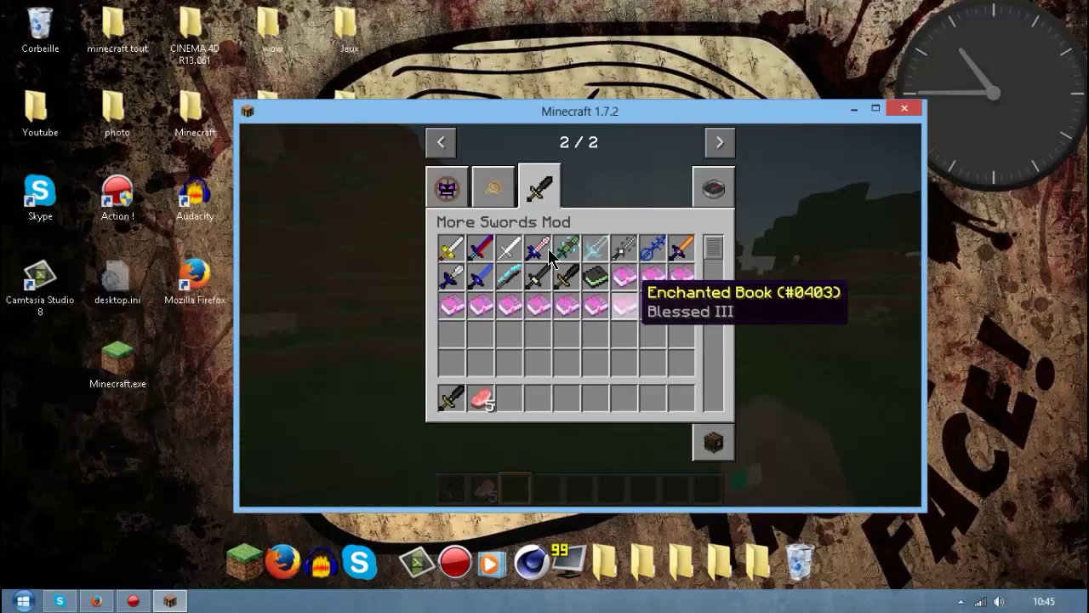
{"action": "key", "text": "Escape"}
Step: Review the available and selected resource packs in the game options and return to the game
{"action": "key", "text": "Escape"}
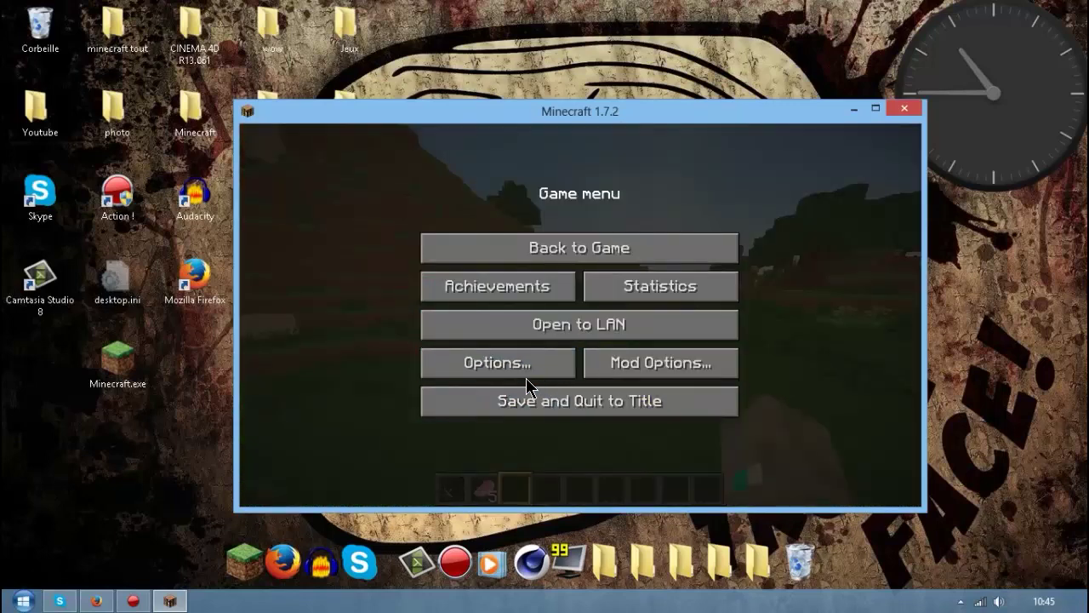
{"action": "left_click", "coordinate": [498, 364]}
{"action": "left_click", "coordinate": [455, 424]}
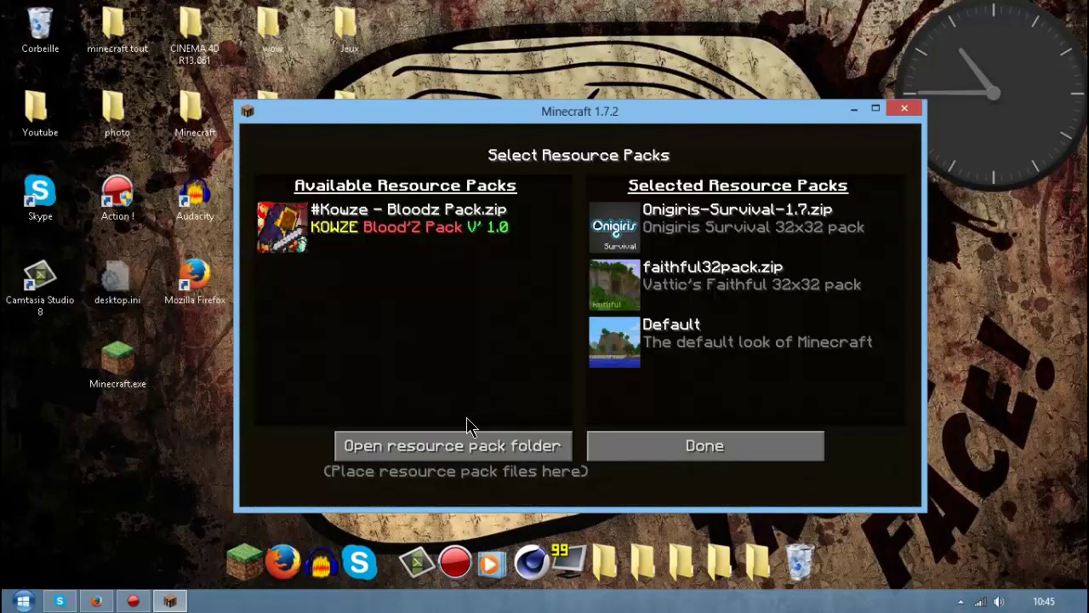
{"action": "mouse_move", "coordinate": [608, 289]}
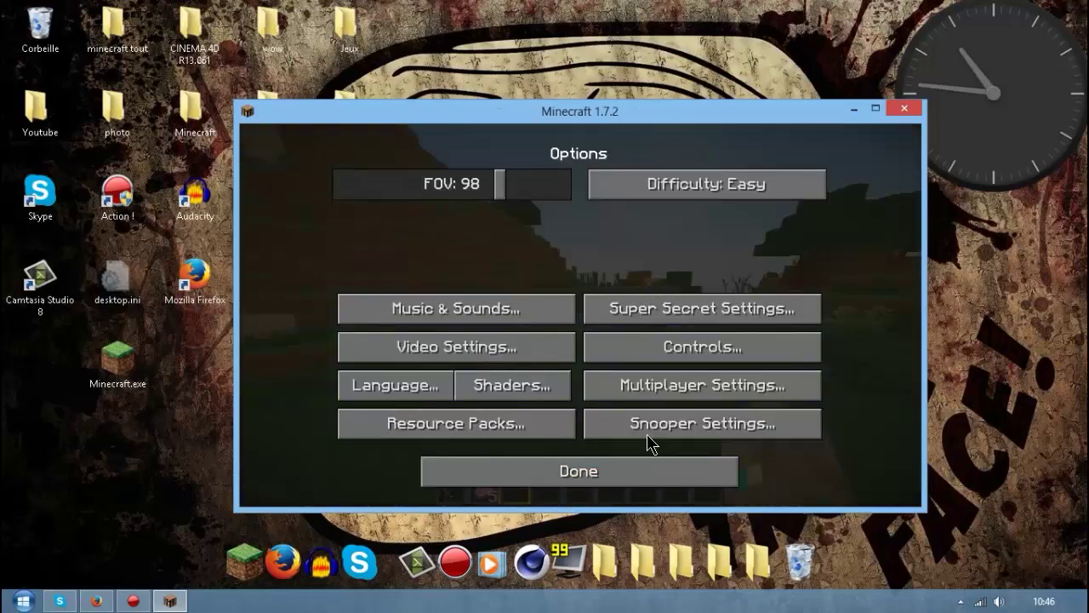
{"action": "left_click", "coordinate": [620, 473]}
{"action": "left_click", "coordinate": [644, 257]}
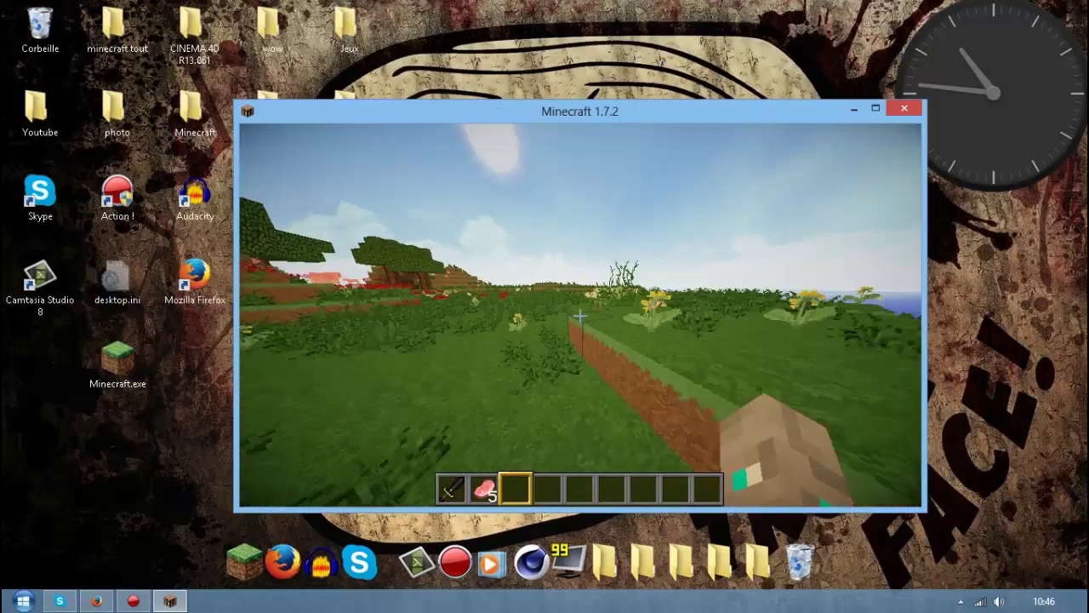
Step: Walk across the meadow and past the sandy pond to the wooded hill to examine the shader lighting
{"action": "key", "text": "w"}
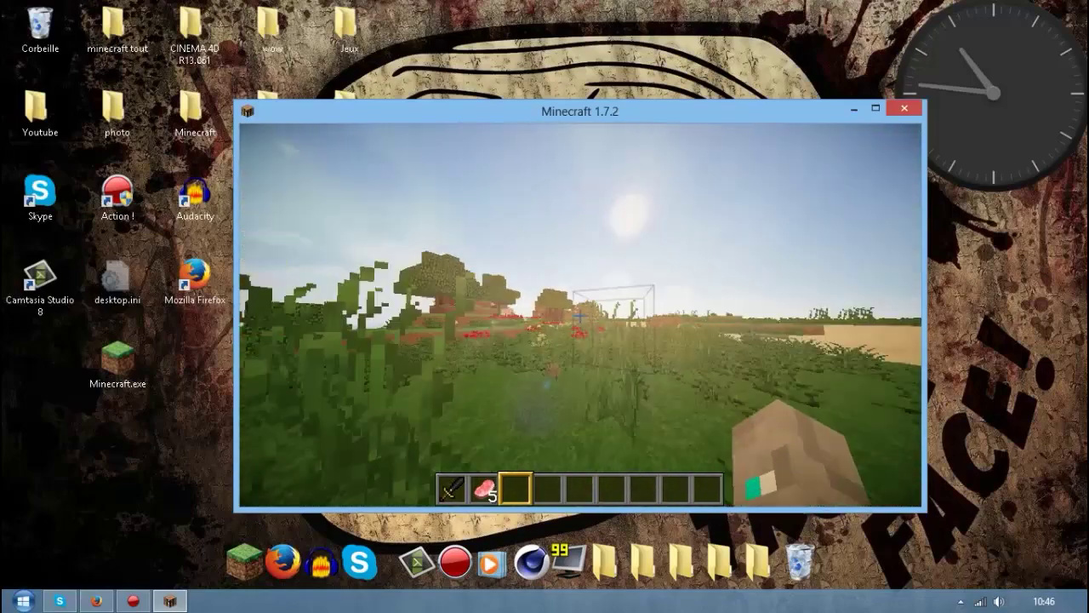
{"action": "left_click", "coordinate": [580, 316]}
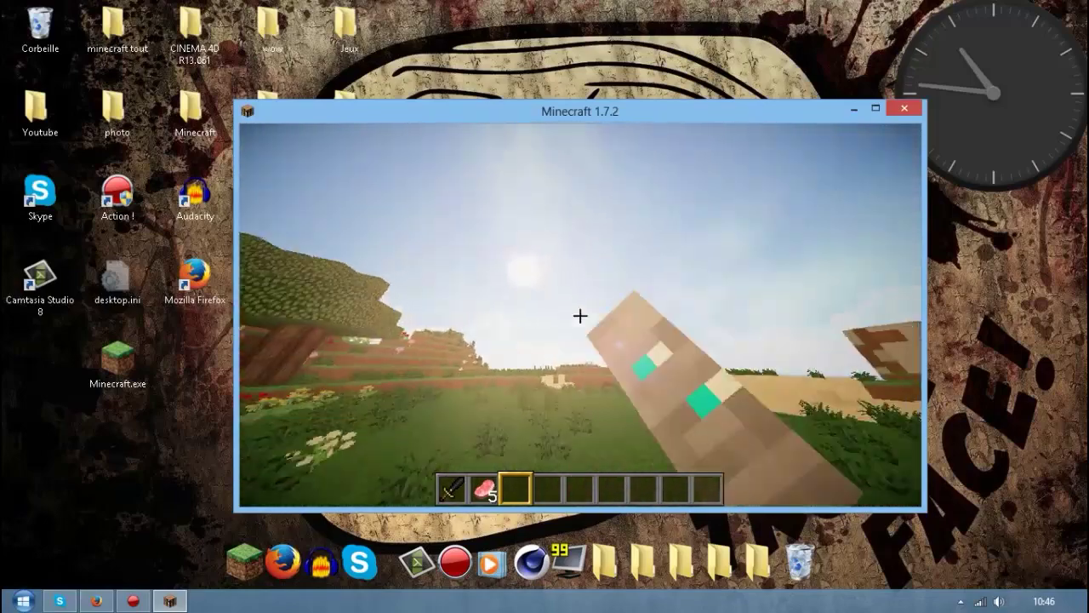
{"action": "key", "text": "w"}
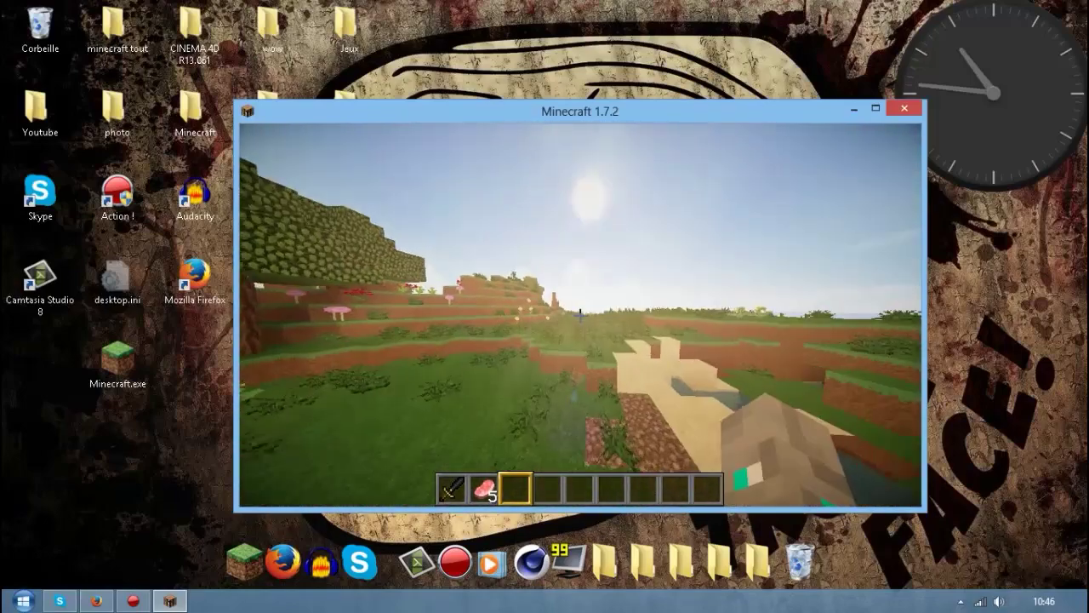
{"action": "key", "text": "w"}
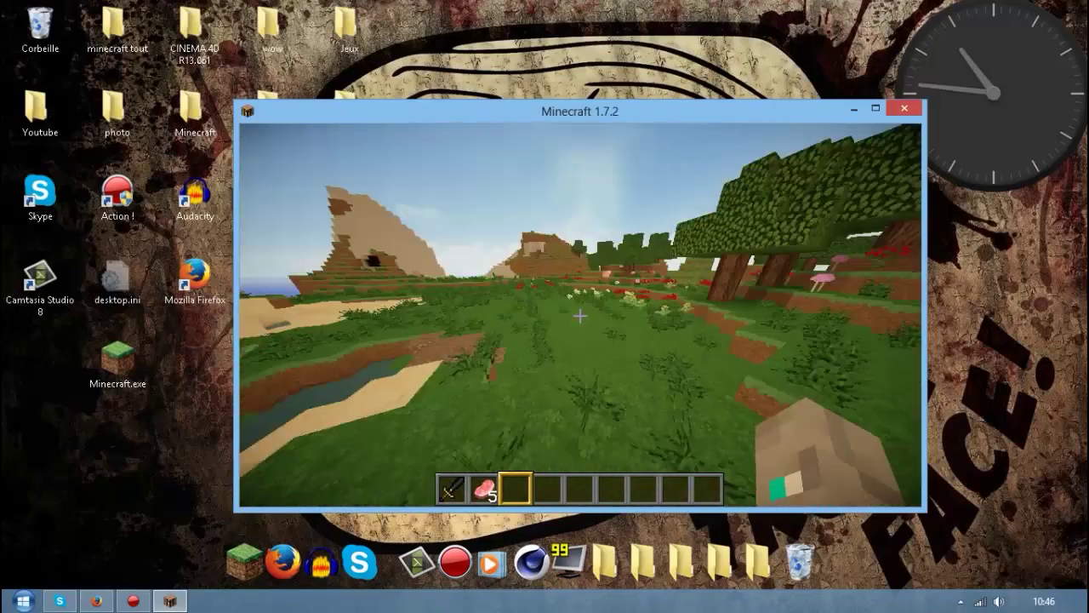
{"action": "key", "text": "w"}
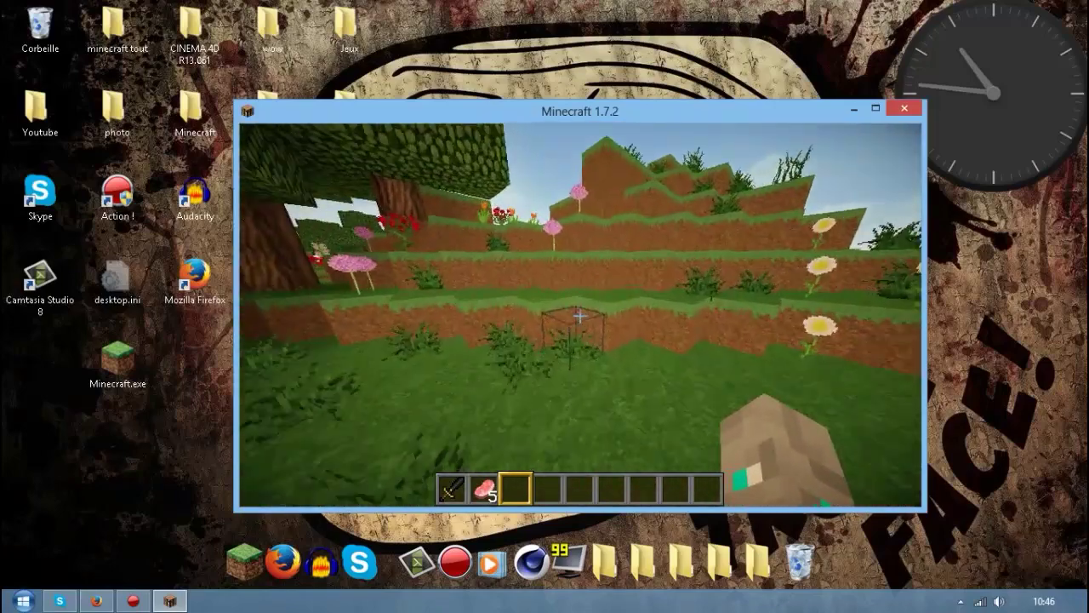
{"action": "key", "text": "w"}
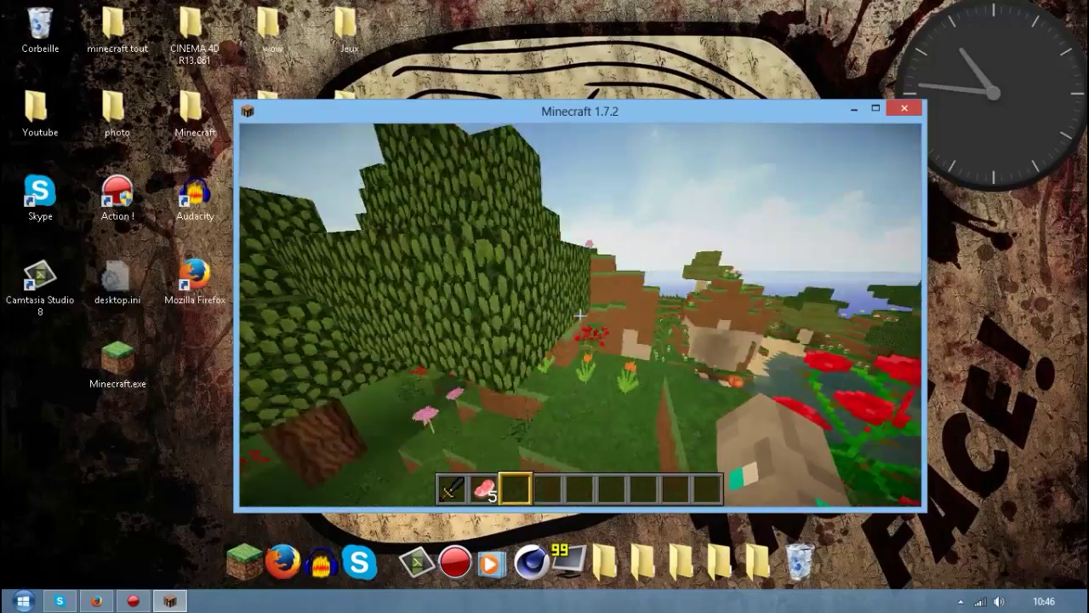
Step: Add a purple flower and a white tulip from the lakeside to the third and fourth hotbar slots and walk on
{"action": "key", "text": "w"}
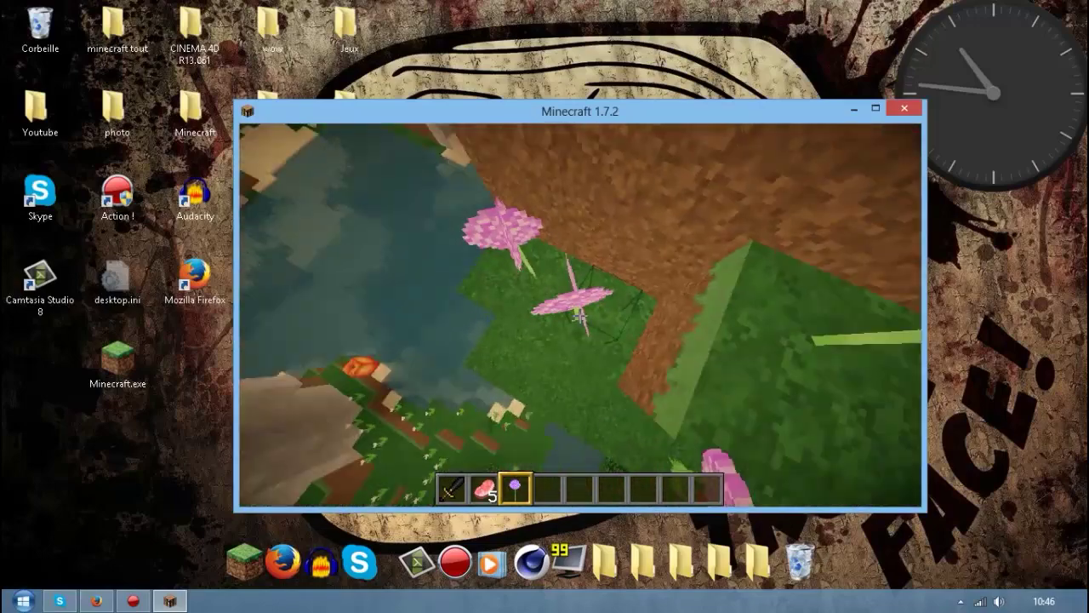
{"action": "scroll", "coordinate": [578, 314], "scroll_direction": "down", "scroll_amount": 2}
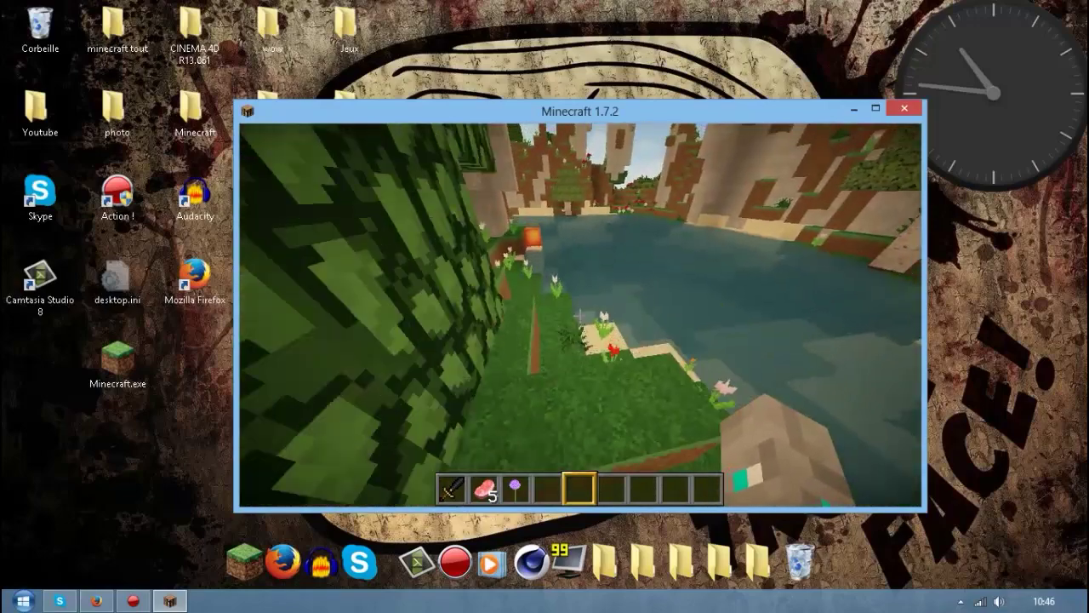
{"action": "left_click", "coordinate": [578, 315]}
{"action": "key", "text": "w"}
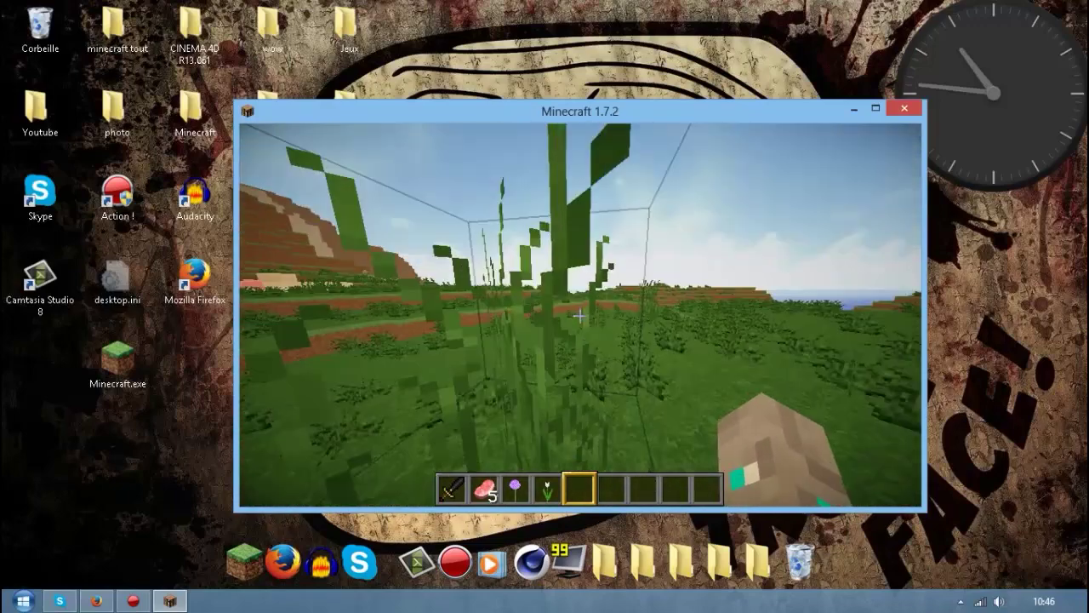
Step: Save the world, quit to the title screen and close Minecraft
{"action": "key", "text": "Escape"}
{"action": "left_click", "coordinate": [698, 401]}
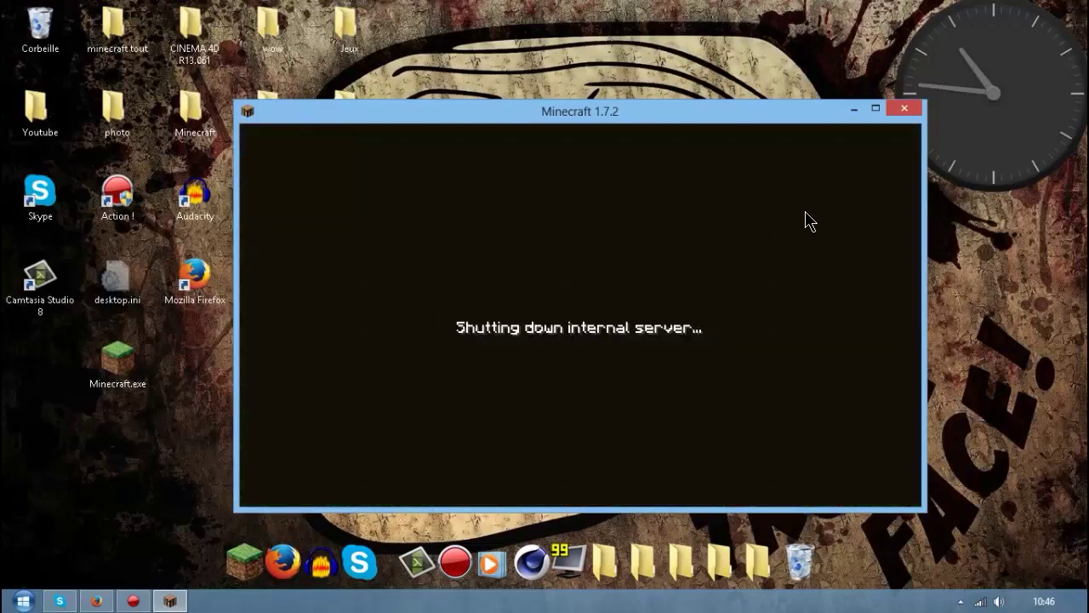
{"action": "left_click", "coordinate": [894, 107]}
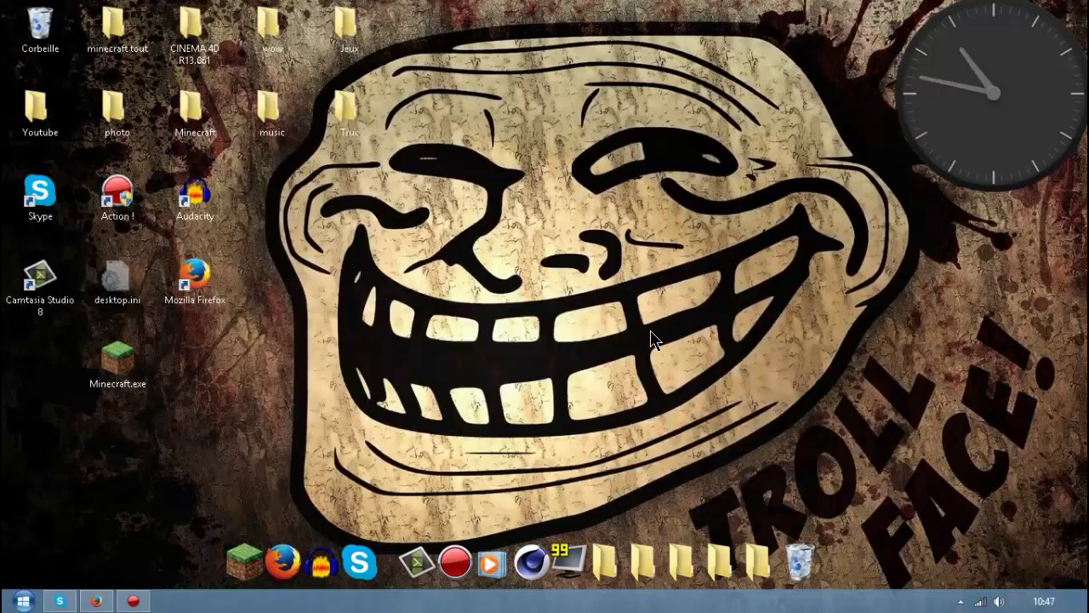
Step: Shift the desktop clock slightly while the desktop icons are hidden, and show the icons again
{"action": "double_click", "coordinate": [491, 312]}
{"action": "mouse_move", "coordinate": [1001, 107]}
{"action": "left_mouse_down"}
{"action": "mouse_move", "coordinate": [924, 110]}
{"action": "mouse_move", "coordinate": [996, 104]}
{"action": "mouse_move", "coordinate": [1012, 121]}
{"action": "left_mouse_up"}
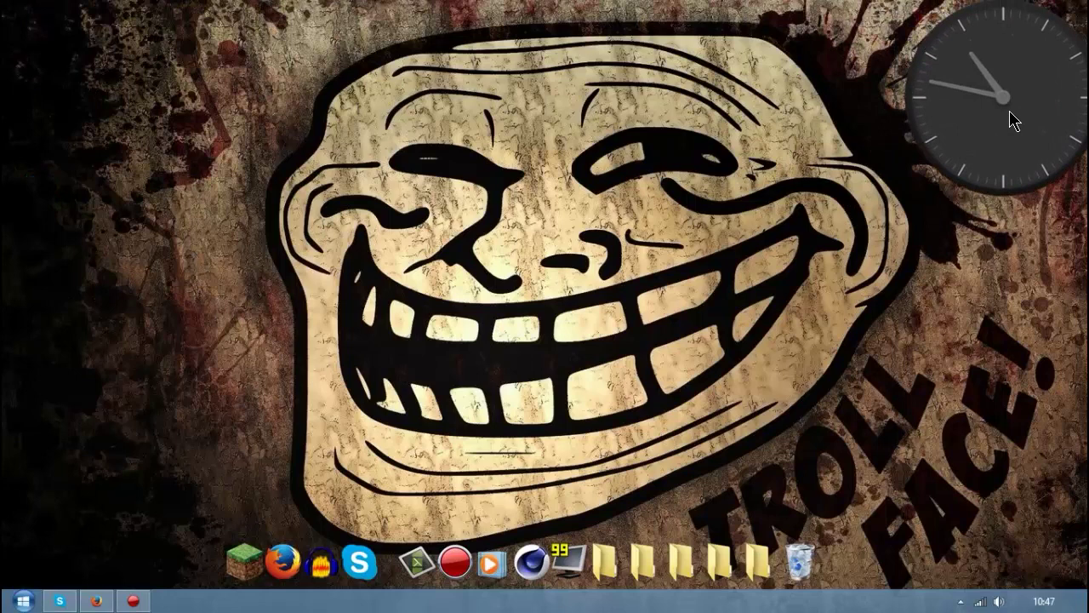
{"action": "double_click", "coordinate": [757, 214]}
Step: Open the Truc folder on the desktop and close its window
{"action": "double_click", "coordinate": [358, 122]}
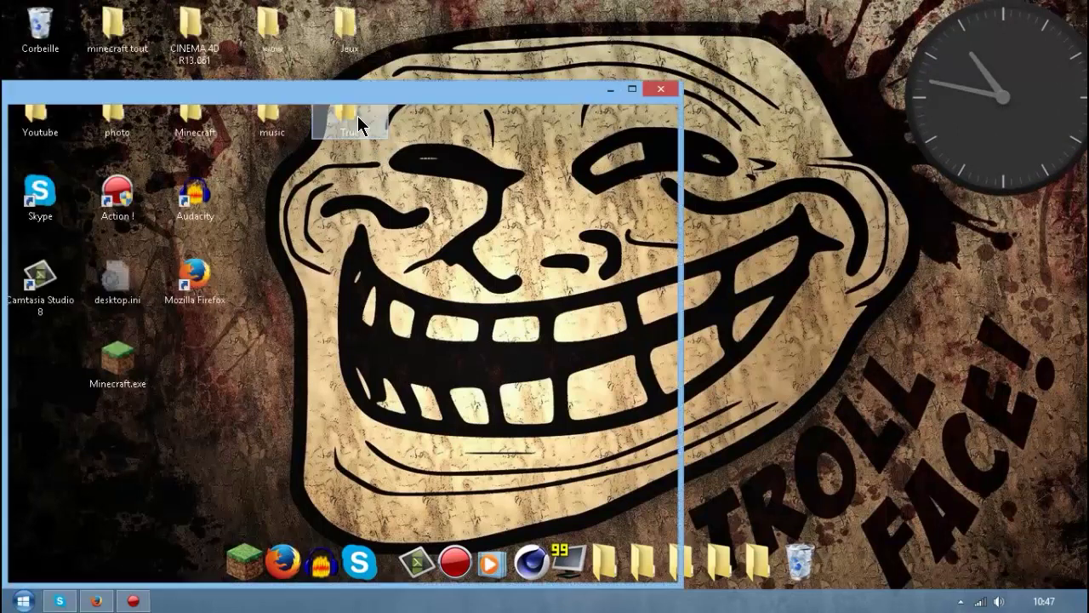
{"action": "left_click", "coordinate": [660, 90]}
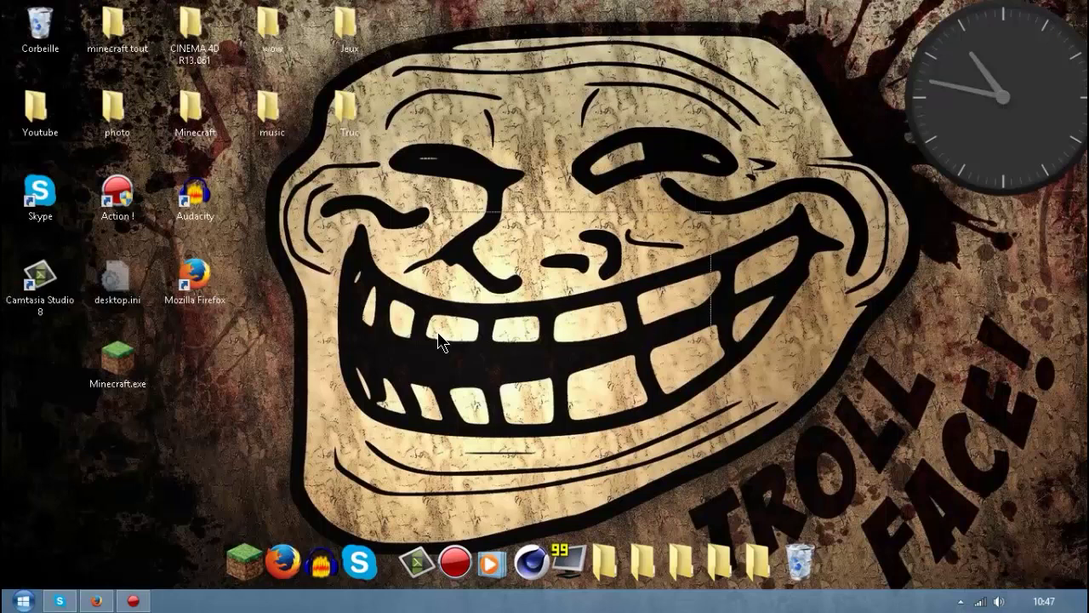